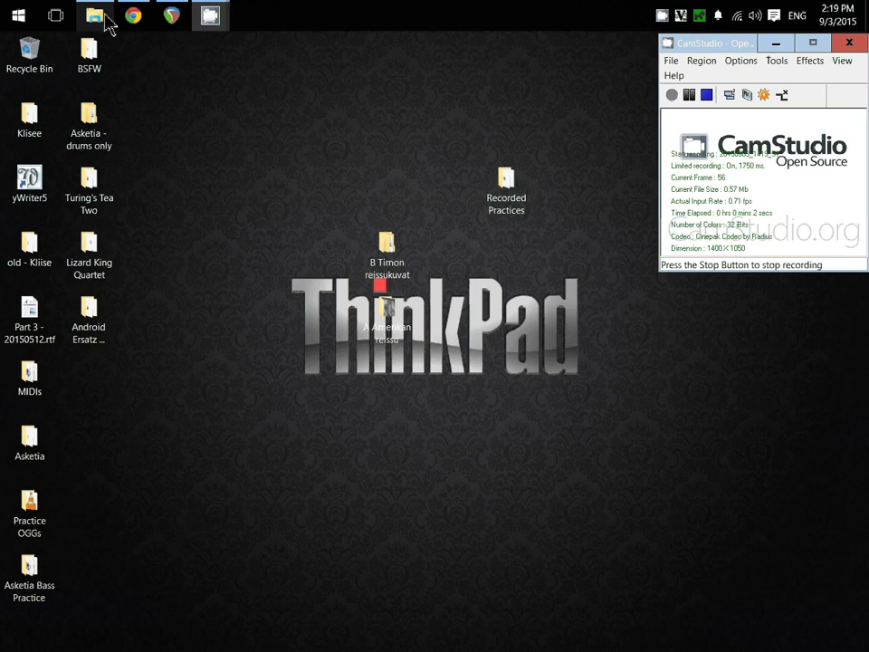
Launch REAPER from the taskbar so it opens a blank, unsaved project.
click(171, 16)
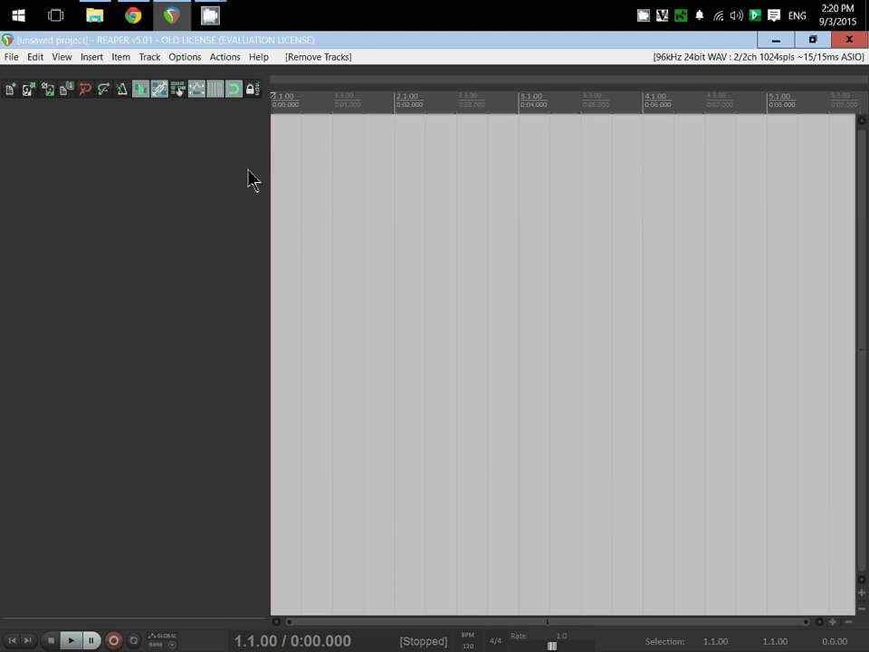
Insert a new track carrying the ReaSamplOmatic5000 virtual instrument, found by filtering for 'reas'.
right_click(145, 158)
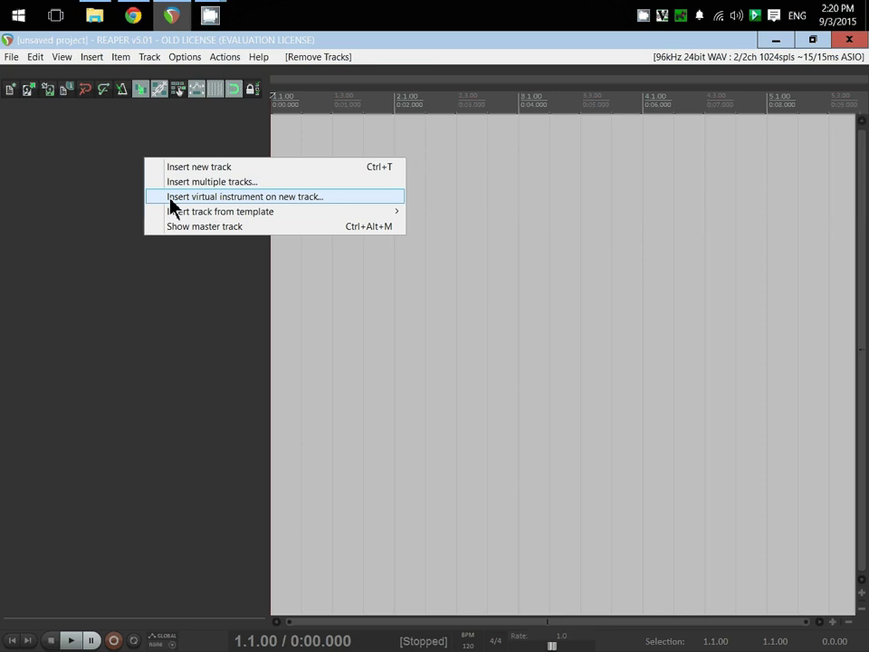
click(171, 197)
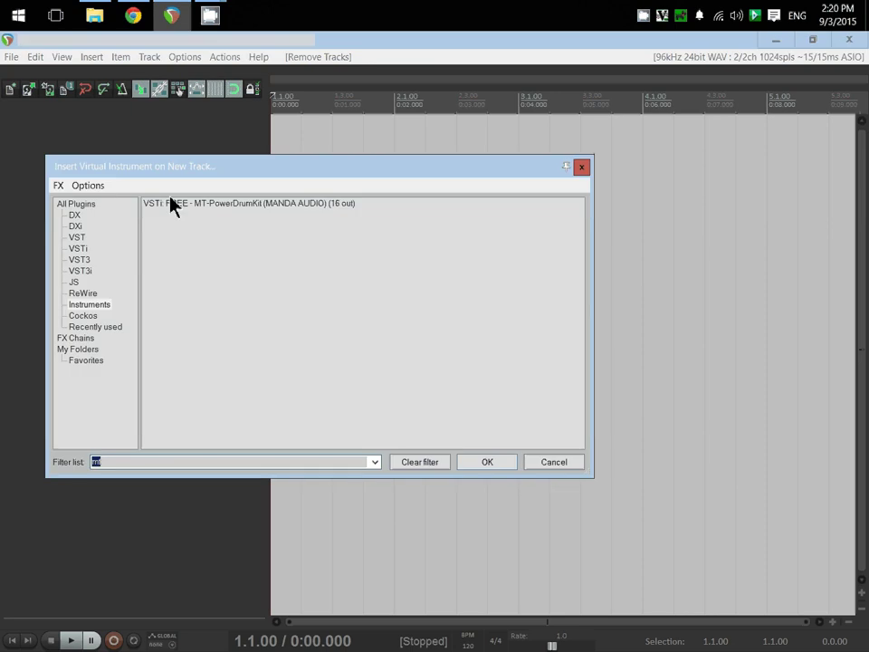
text(reas)
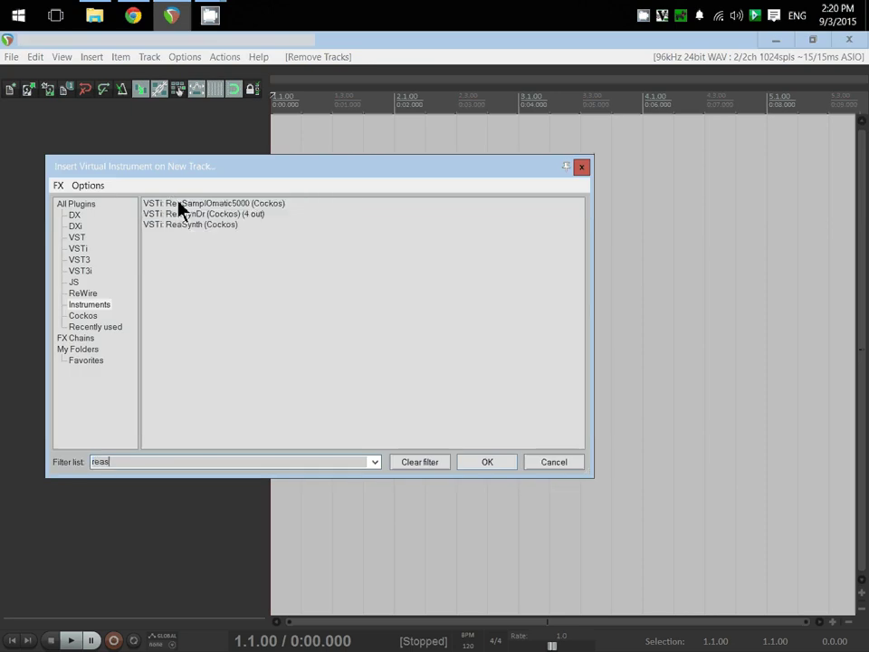
click(155, 203)
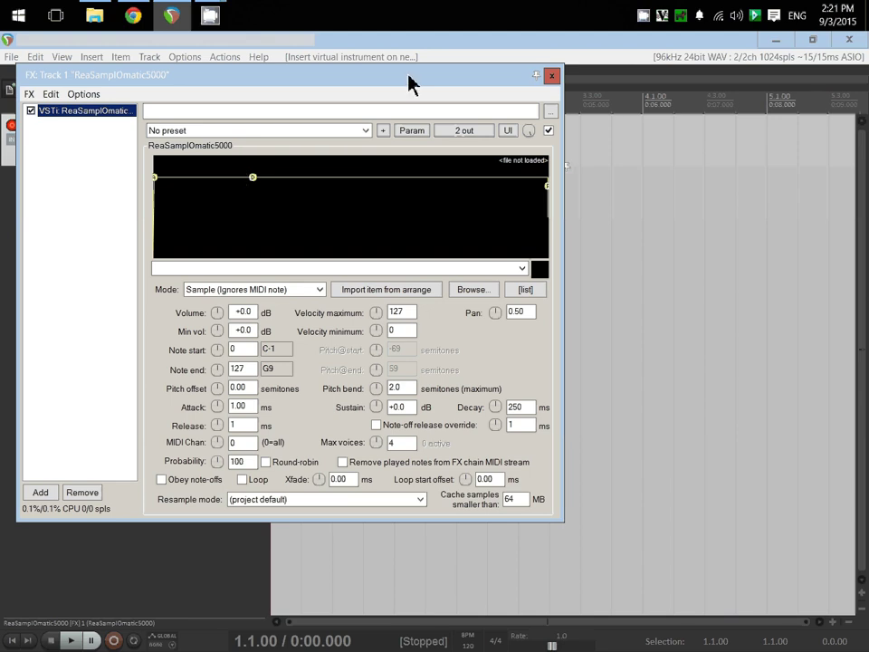
Drag the ReaSamplOmatic5000 window down-right, then back up-left beside Track 1.
drag(409, 75, 554, 161)
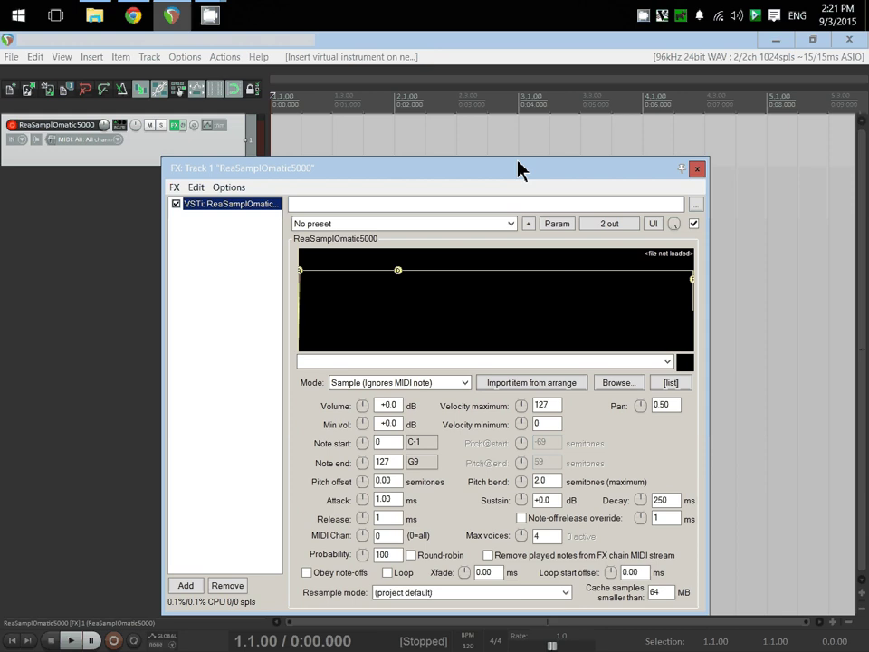
drag(521, 169, 501, 107)
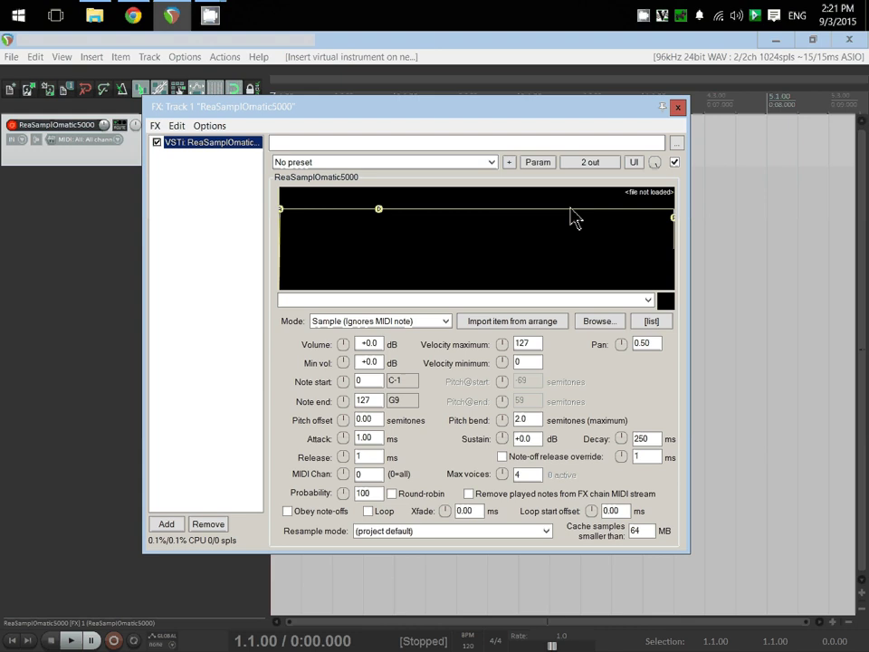
Load 185535__ottorecv8__electro-kick-1.wav from the Downloads folder into the sampler.
click(621, 326)
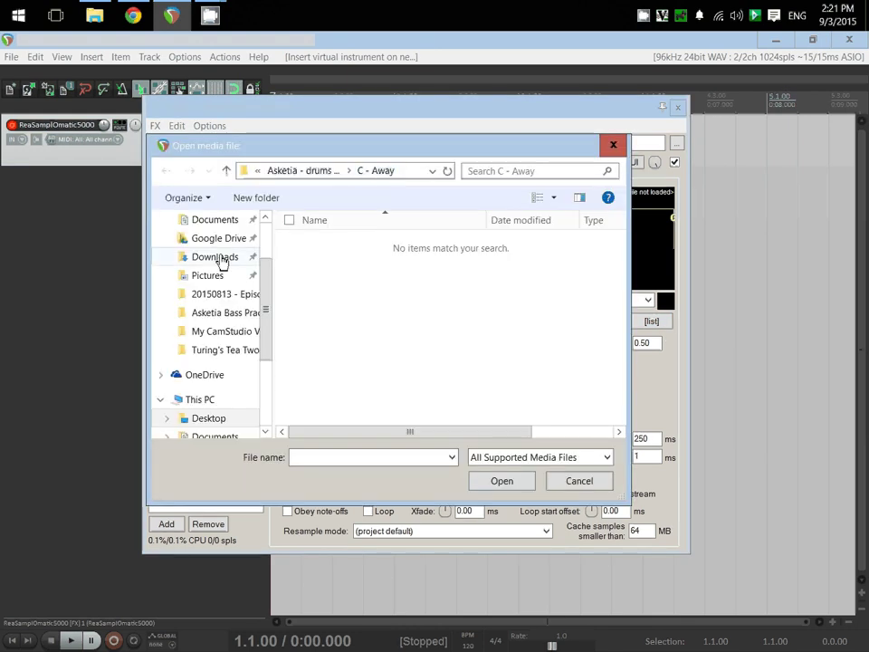
click(221, 258)
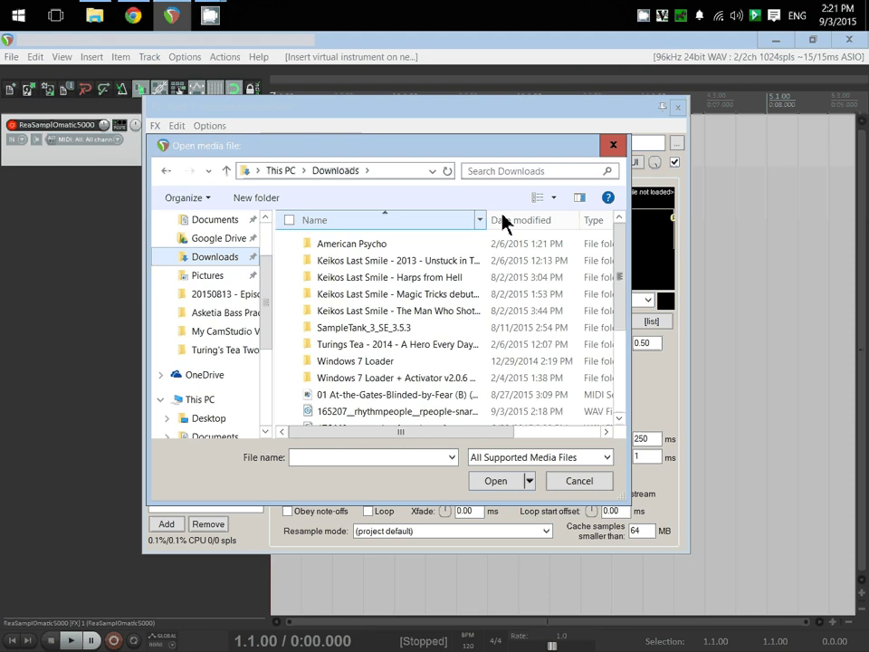
drag(623, 290, 622, 353)
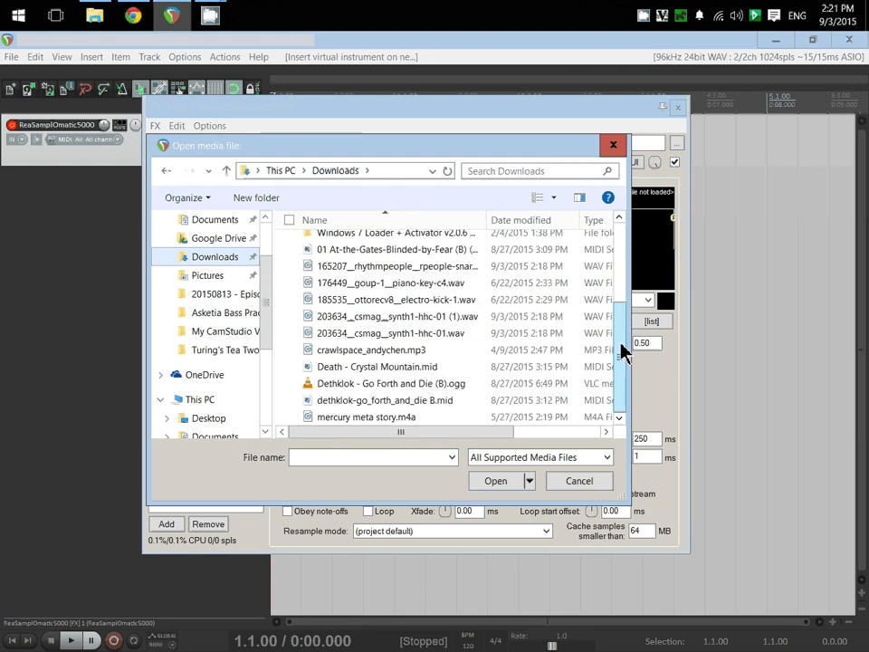
click(606, 457)
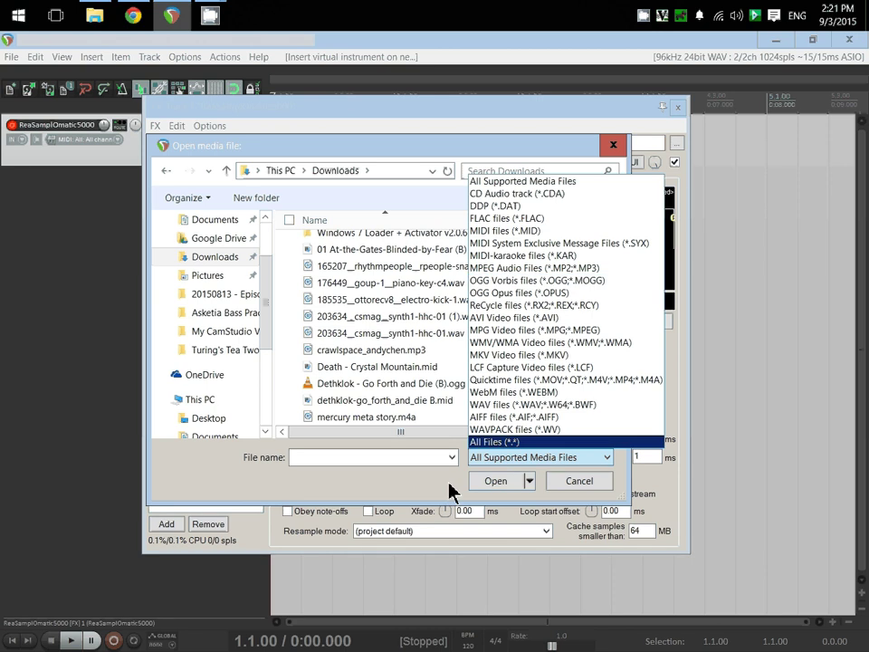
click(421, 489)
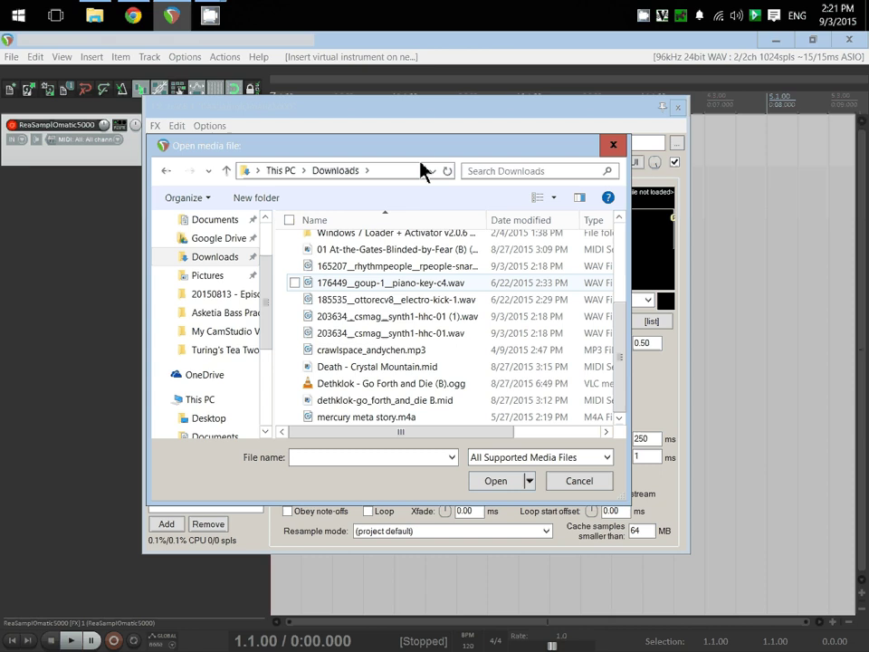
drag(489, 220, 541, 215)
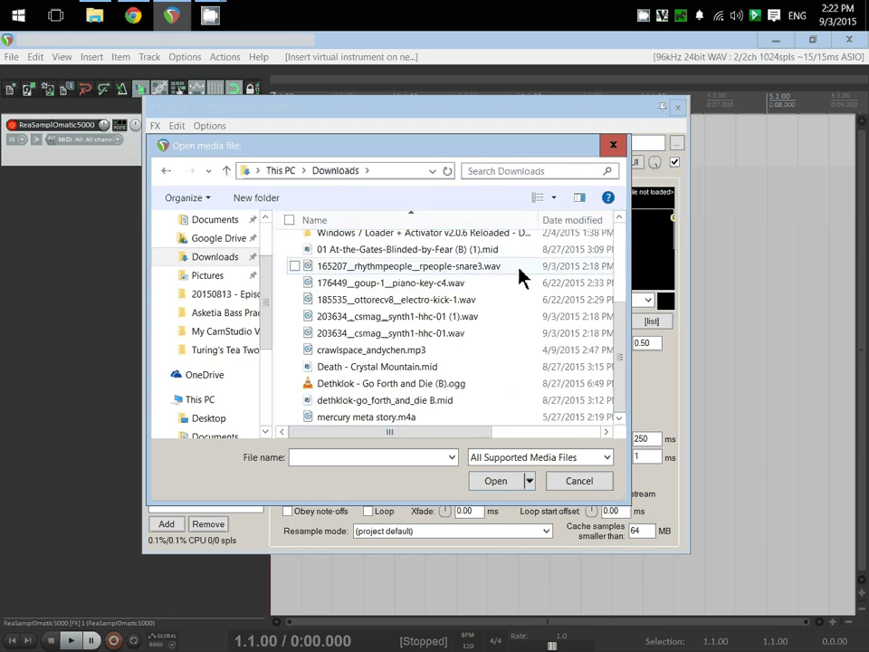
click(470, 309)
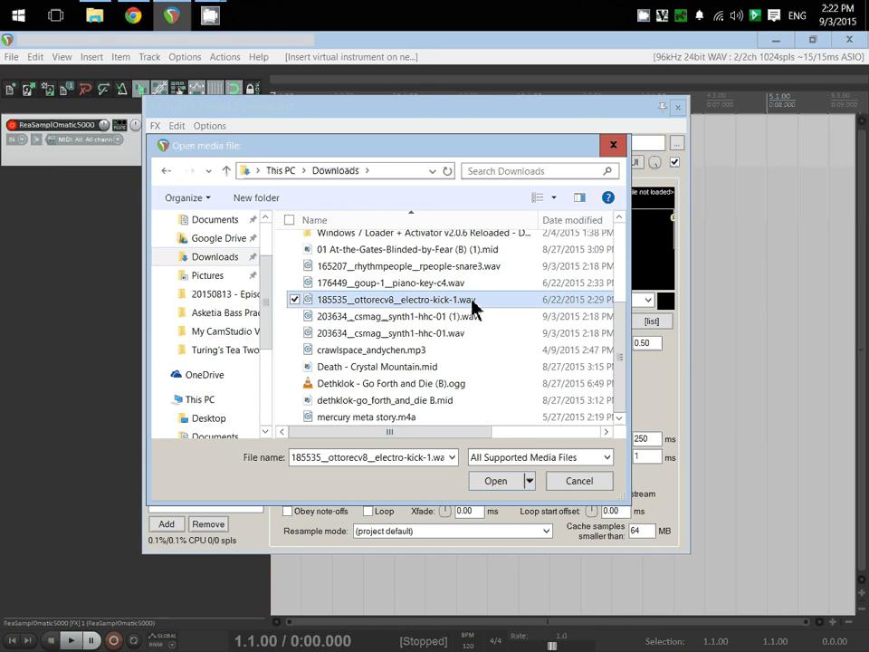
double_click(472, 302)
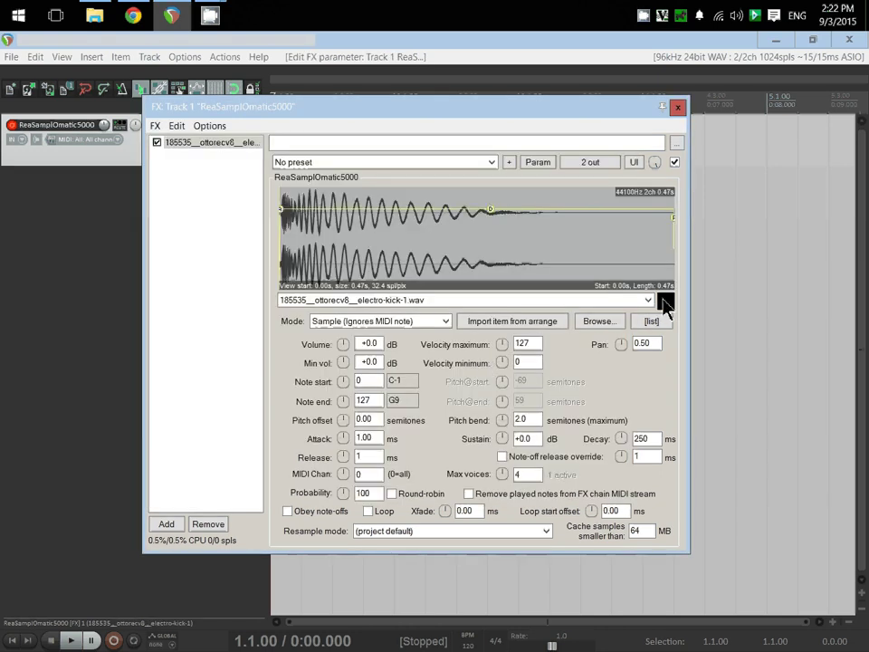
Check the Windows speaker volume, then bring the sampler window back to the front.
click(700, 18)
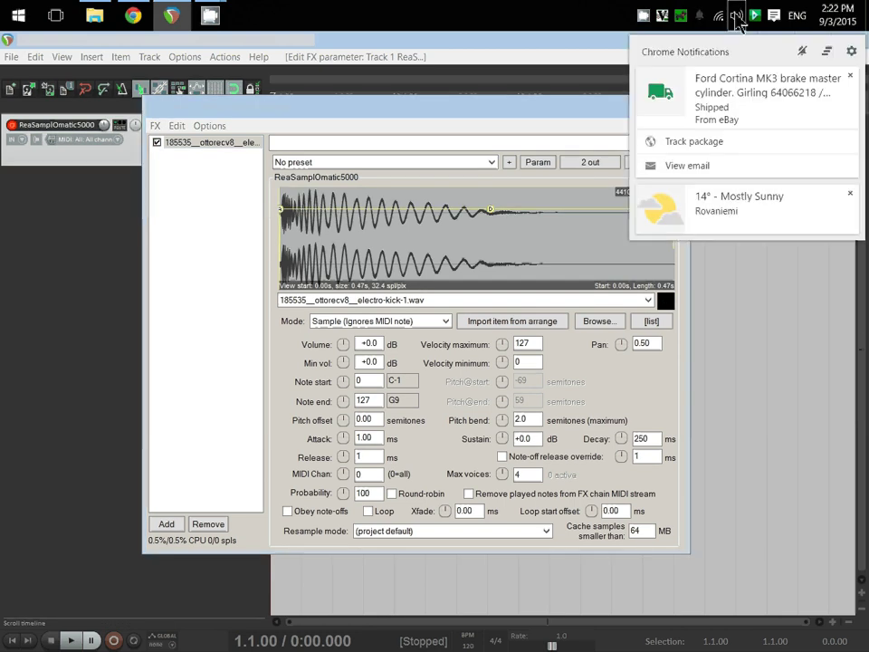
click(736, 16)
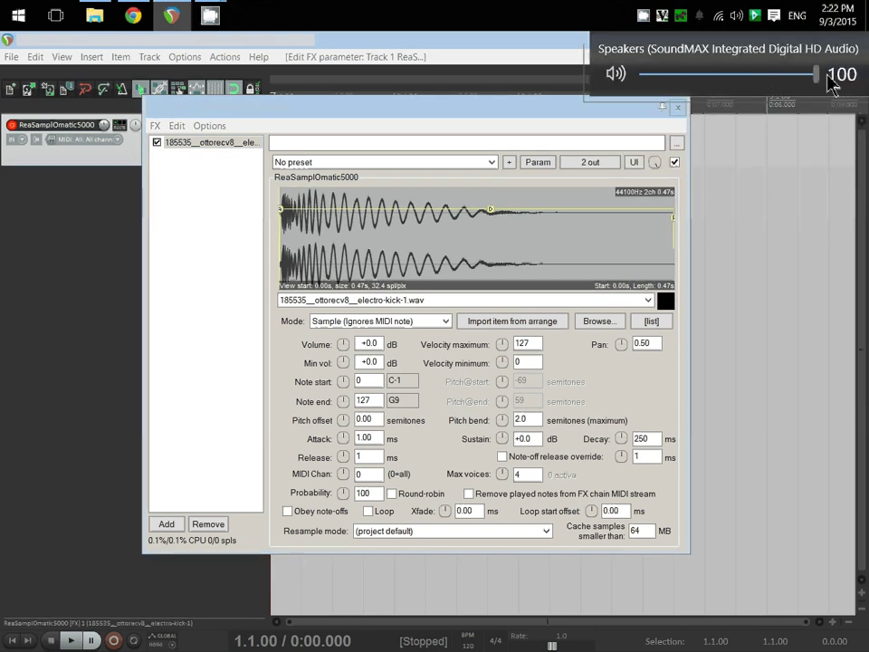
click(518, 121)
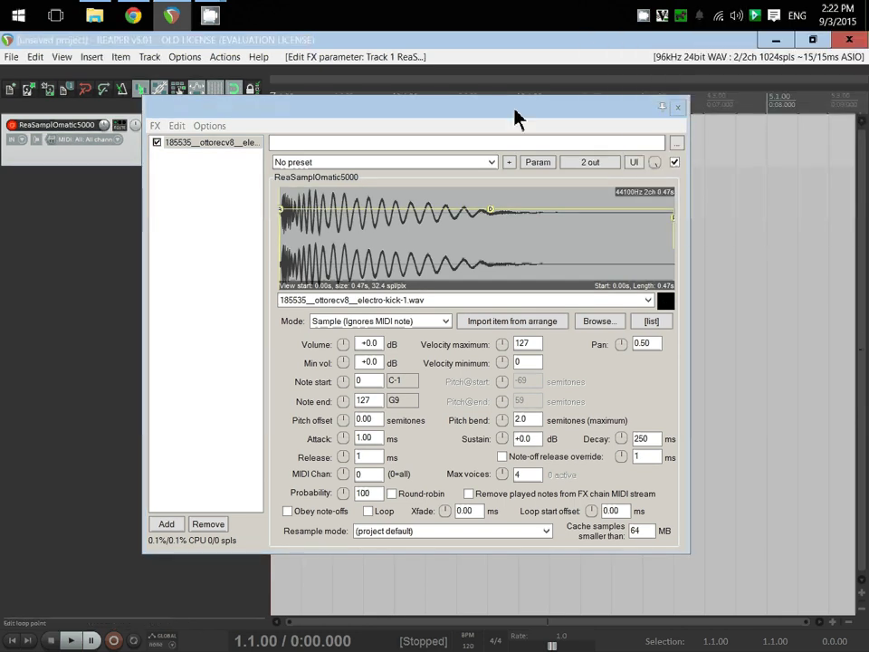
click(581, 132)
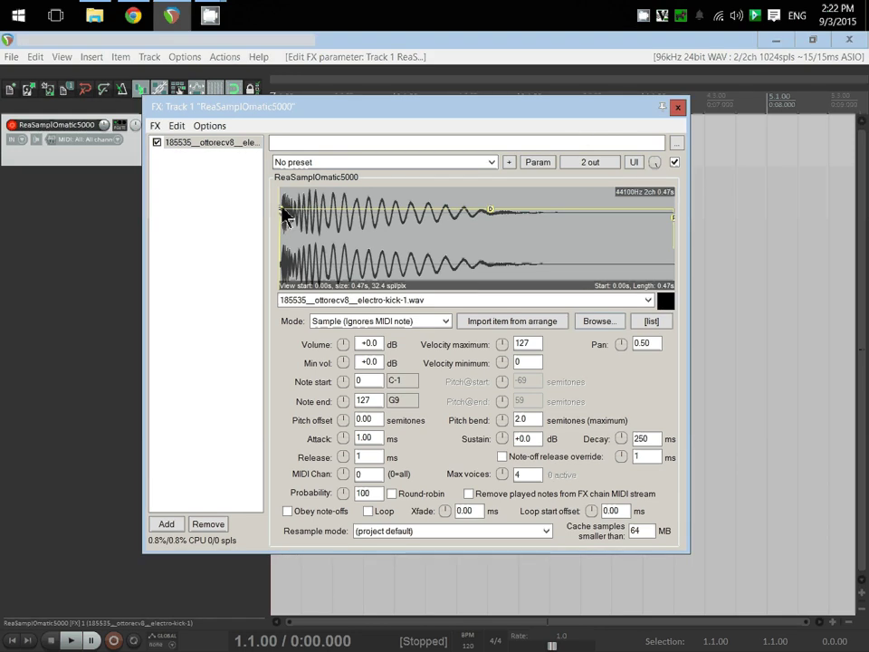
Drag the kick's attack and release envelope points to 0 ms, then move the sampler window lower.
mouse_move(284, 215)
mouse_down()
mouse_move(304, 209)
mouse_move(279, 210)
mouse_up()
drag(676, 218, 679, 287)
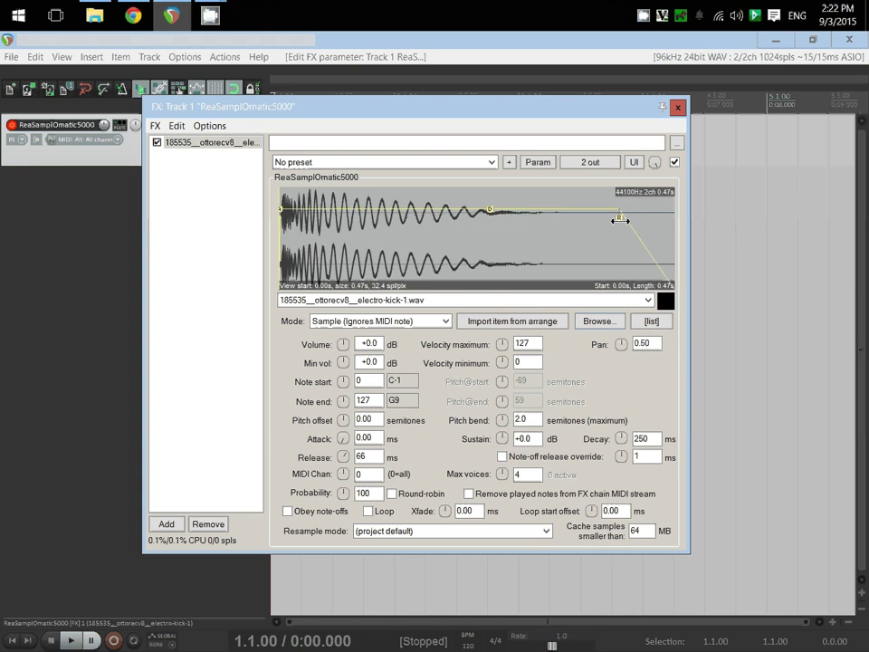
drag(619, 219, 689, 213)
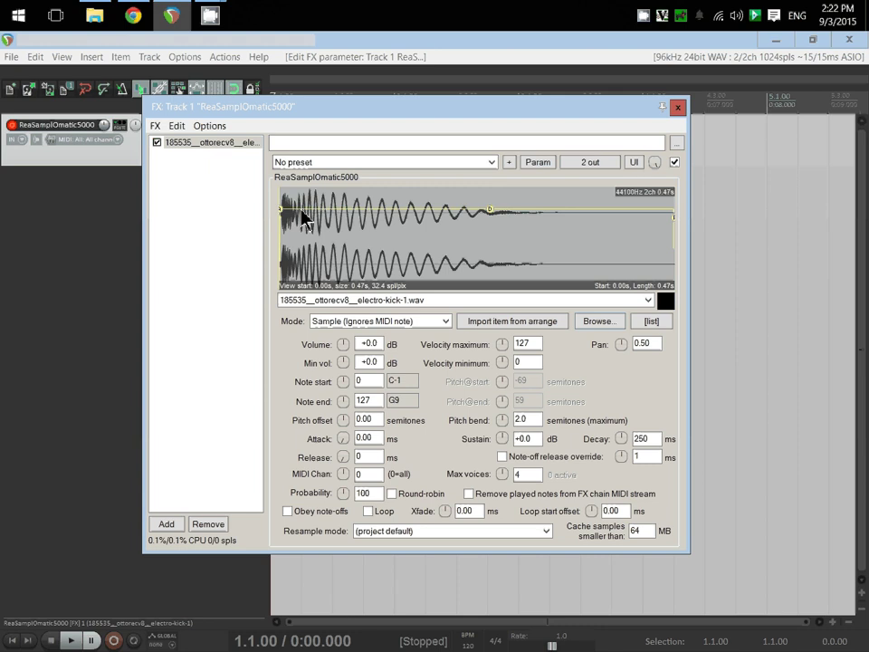
drag(302, 214, 262, 209)
drag(667, 301, 529, 185)
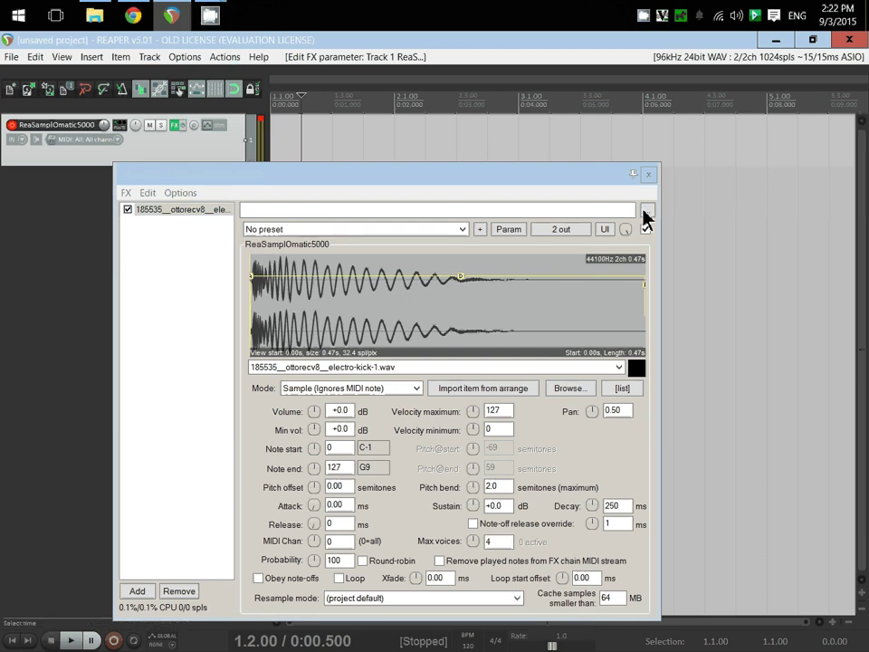
Insert a new MIDI item at the project start and open it in the MIDI editor.
click(648, 173)
click(91, 56)
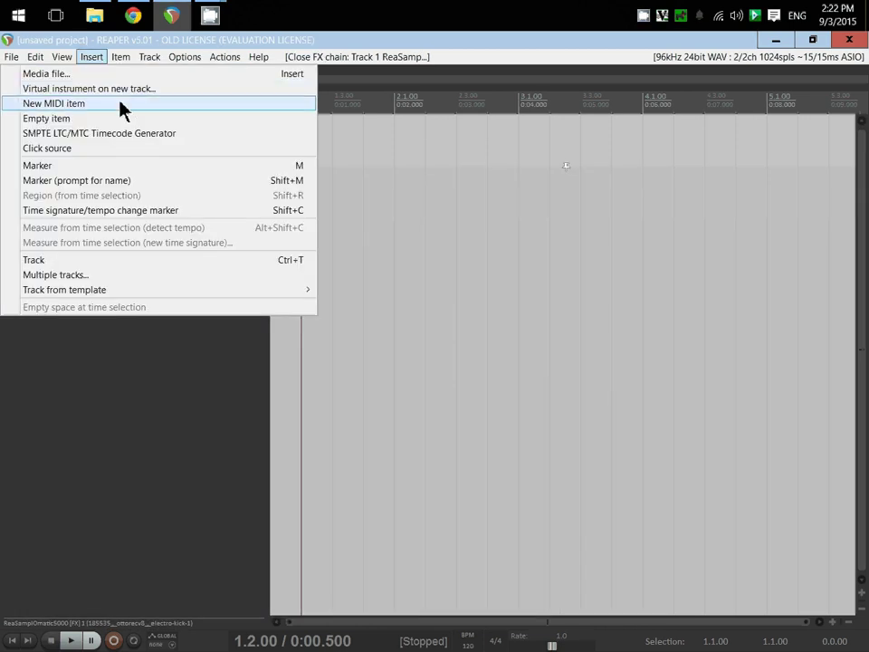
click(53, 103)
drag(336, 148, 290, 140)
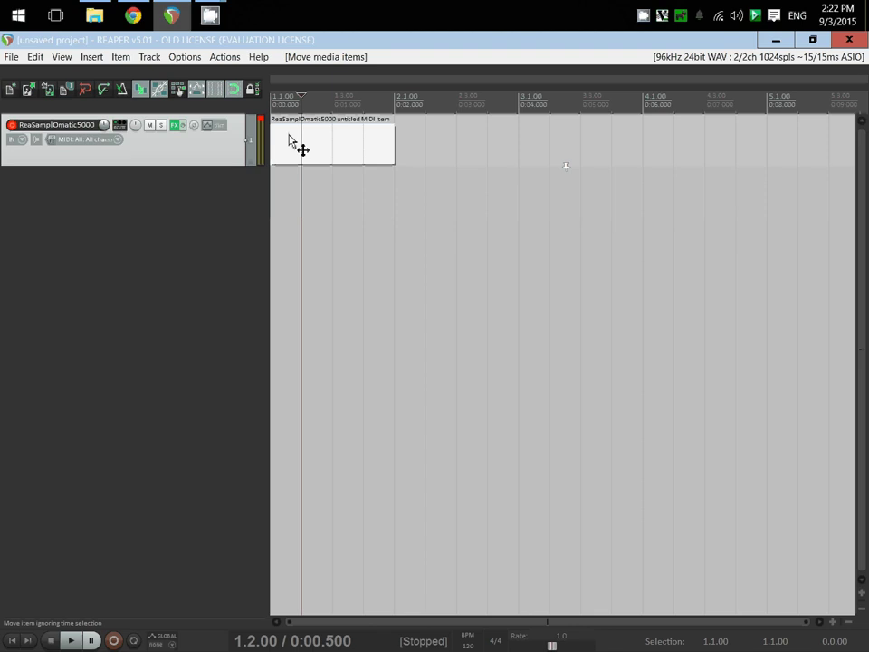
double_click(290, 140)
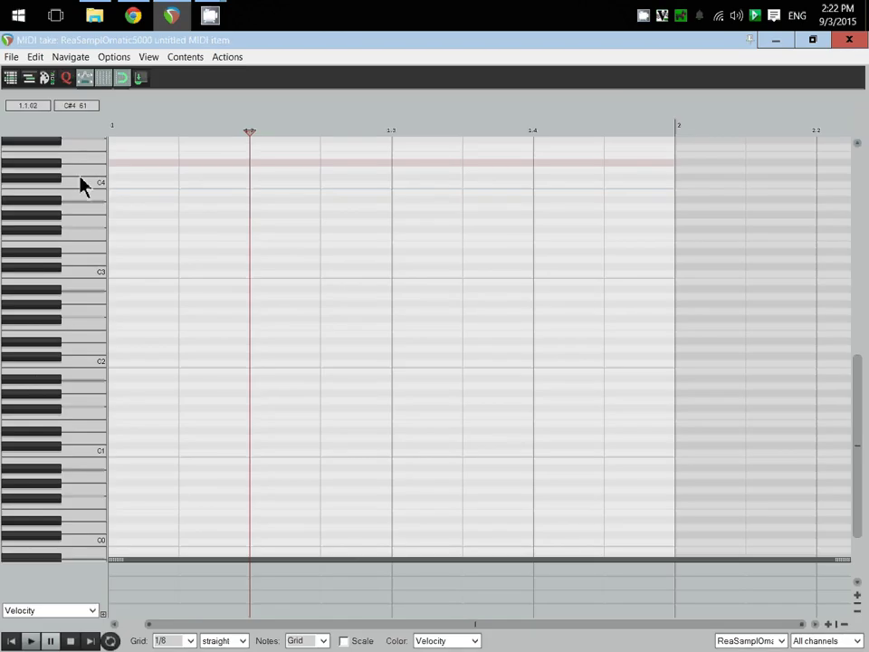
Preview low notes including C2 through the sampler, then close the MIDI editor.
click(73, 422)
mouse_move(73, 422)
mouse_down()
mouse_move(64, 223)
mouse_move(73, 413)
mouse_up()
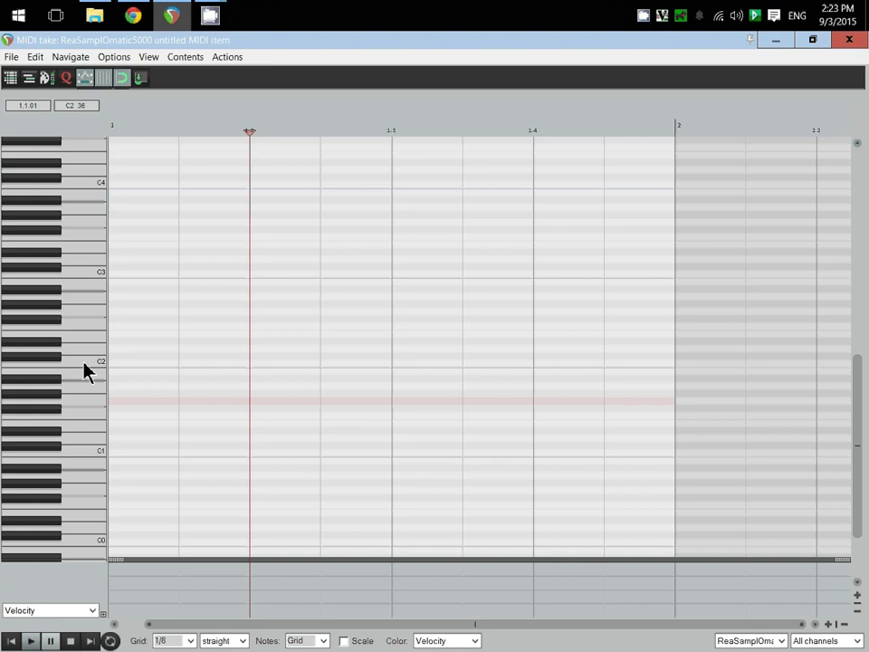
click(84, 368)
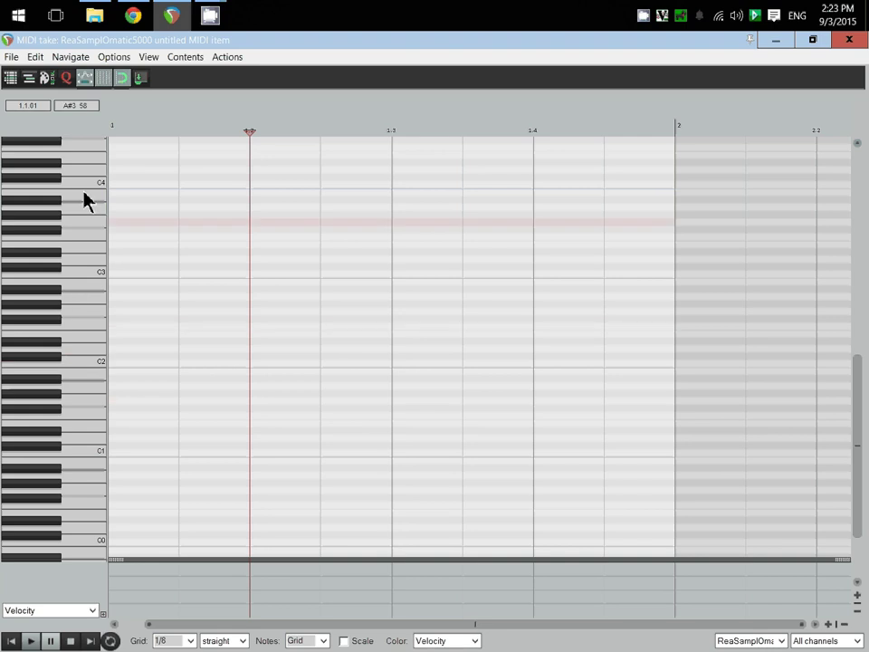
click(849, 45)
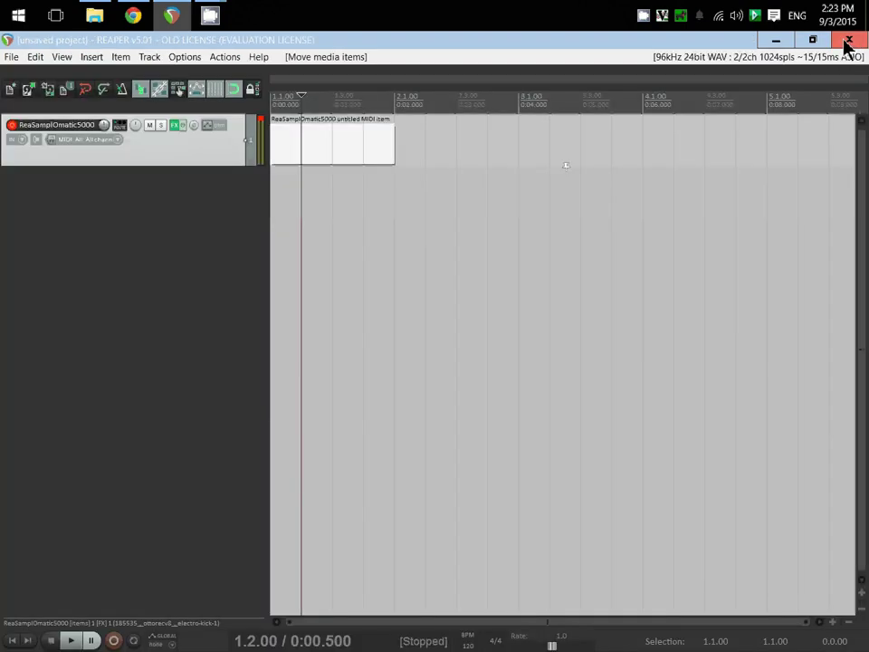
Set the kick sampler's Mode to Note (Semitone shifted) in the track FX window.
click(177, 134)
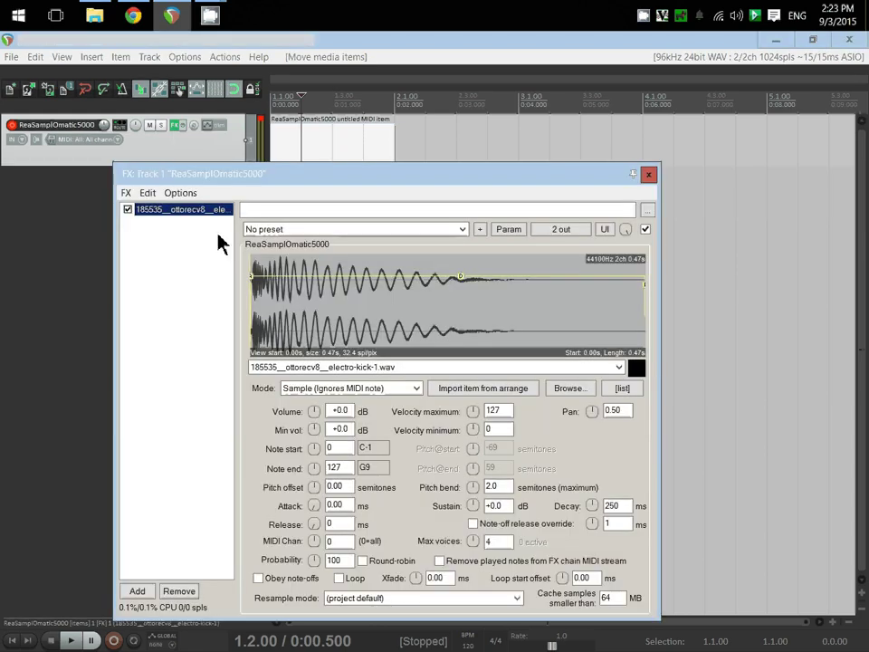
drag(288, 186, 274, 147)
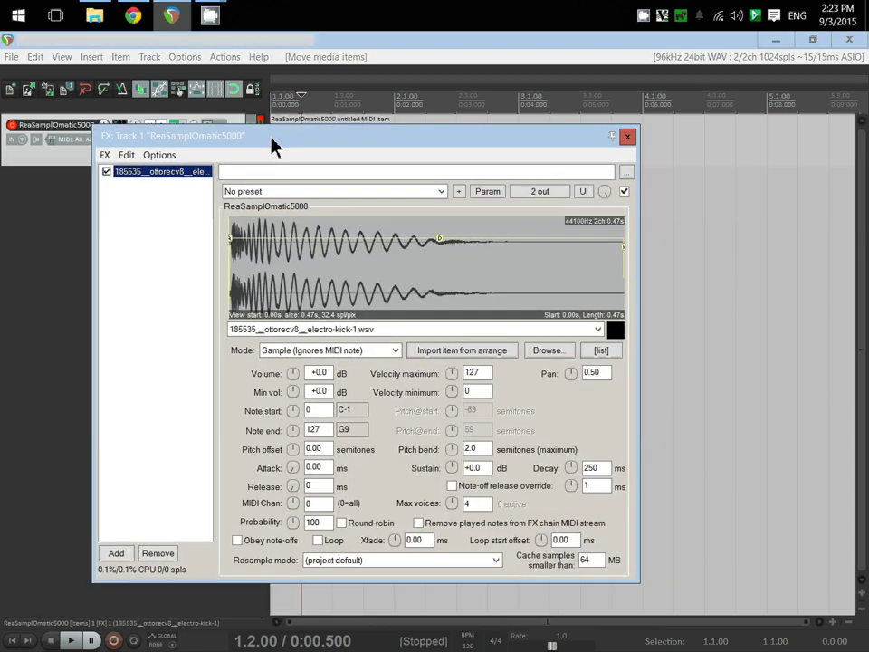
click(395, 351)
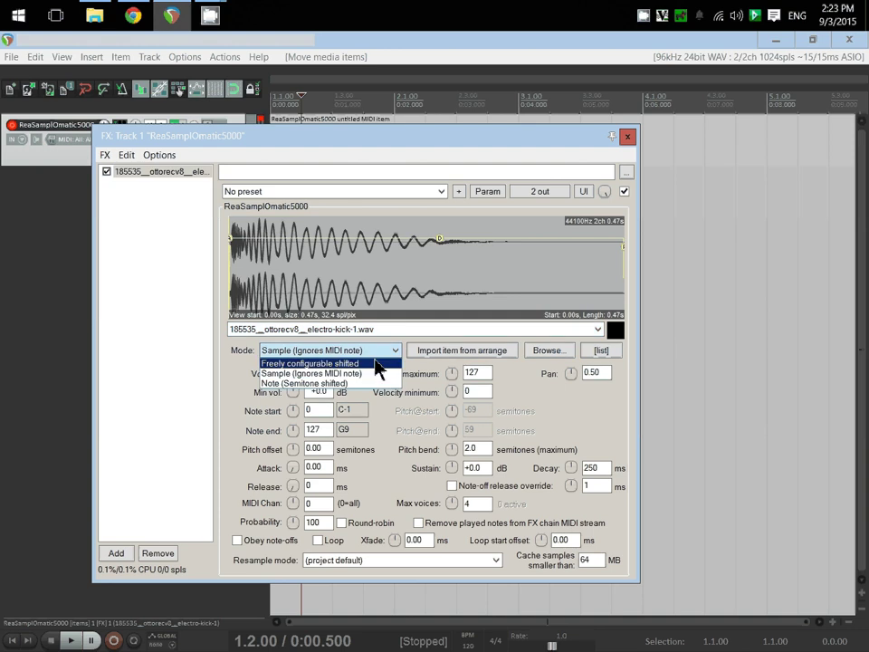
click(368, 391)
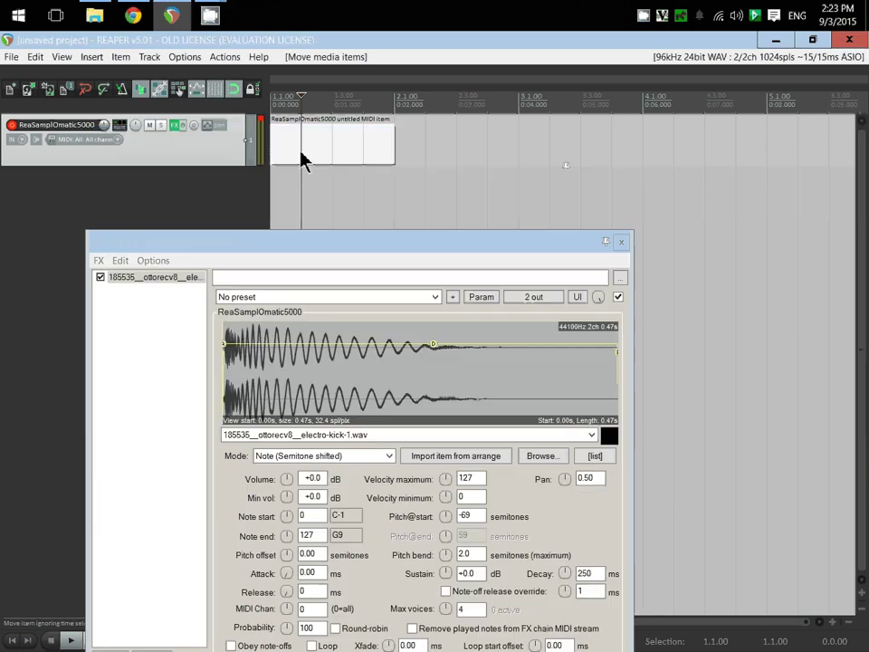
Audition the kick at lower pitches from the MIDI editor's piano keys.
double_click(301, 155)
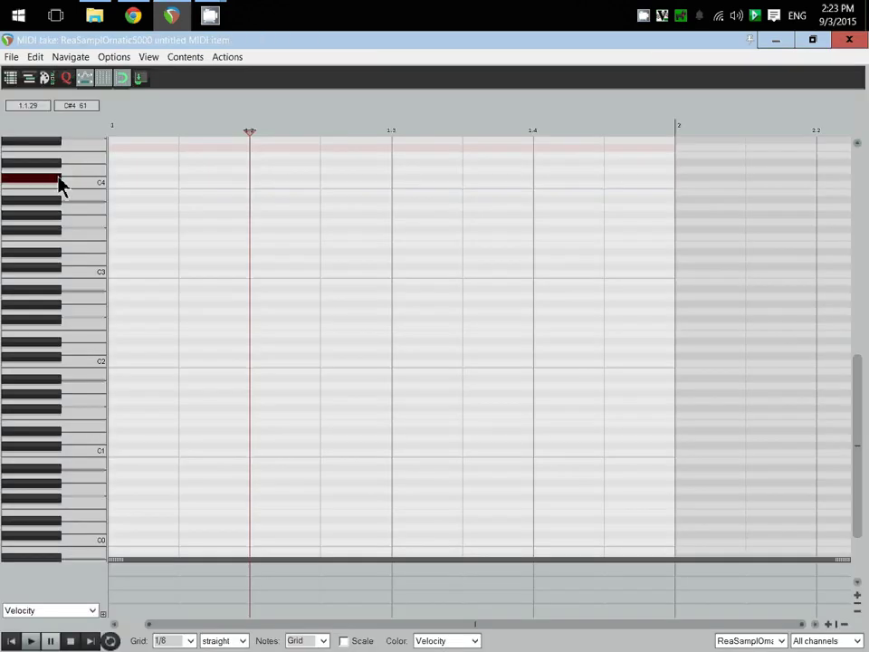
drag(59, 184, 63, 283)
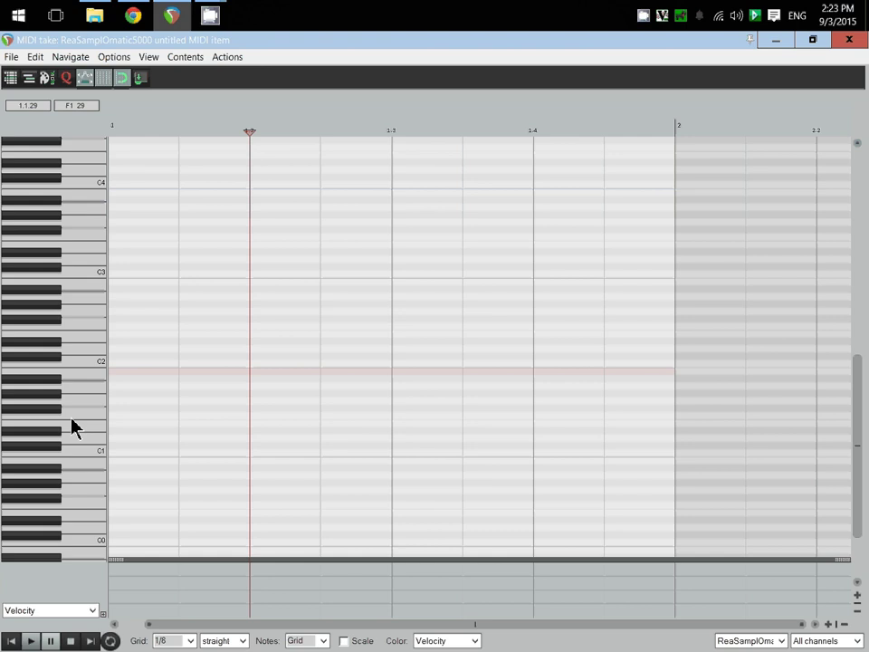
click(65, 466)
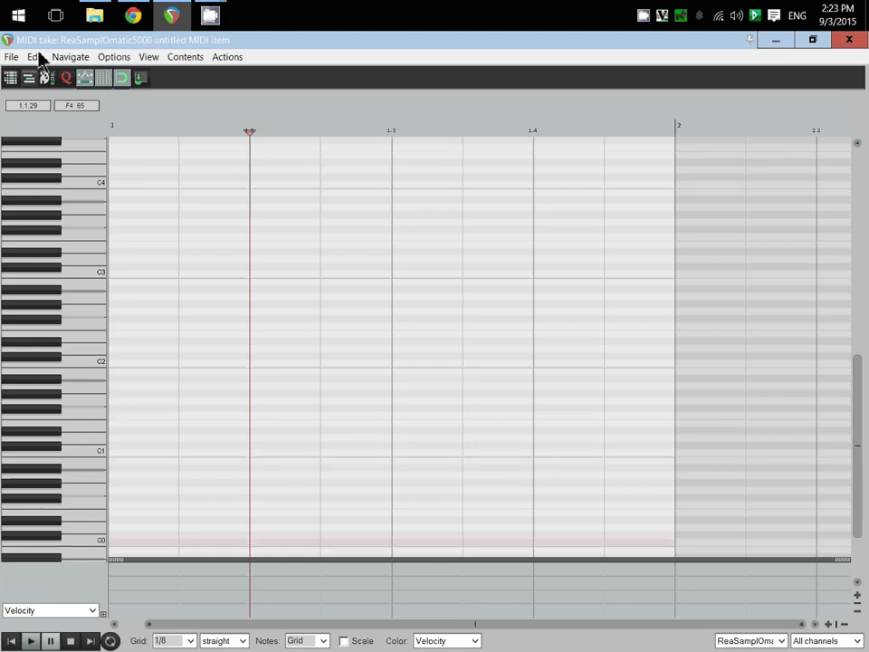
Set the kick sampler's Mode back to Sample (Ignores MIDI note).
click(849, 39)
click(389, 456)
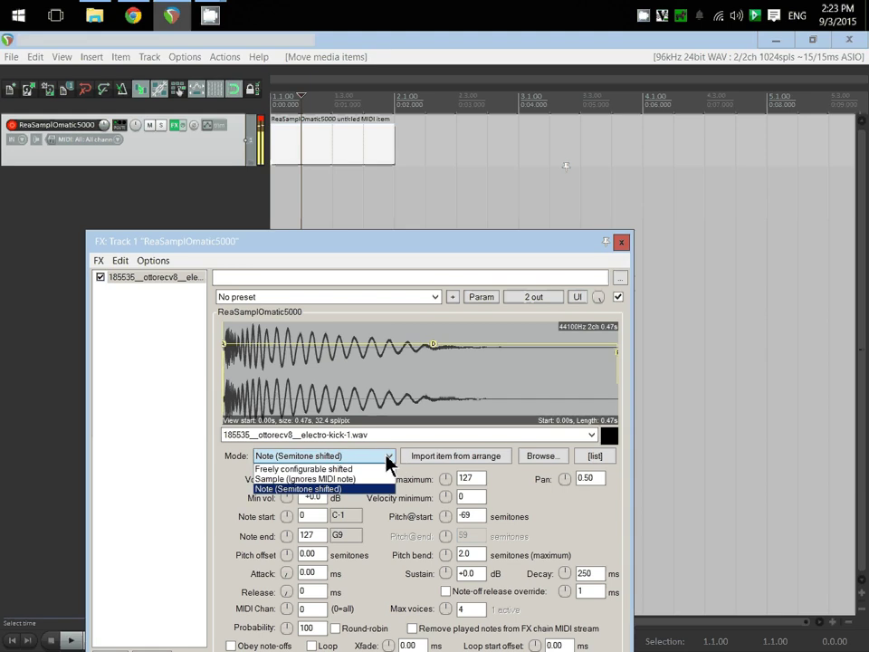
click(376, 478)
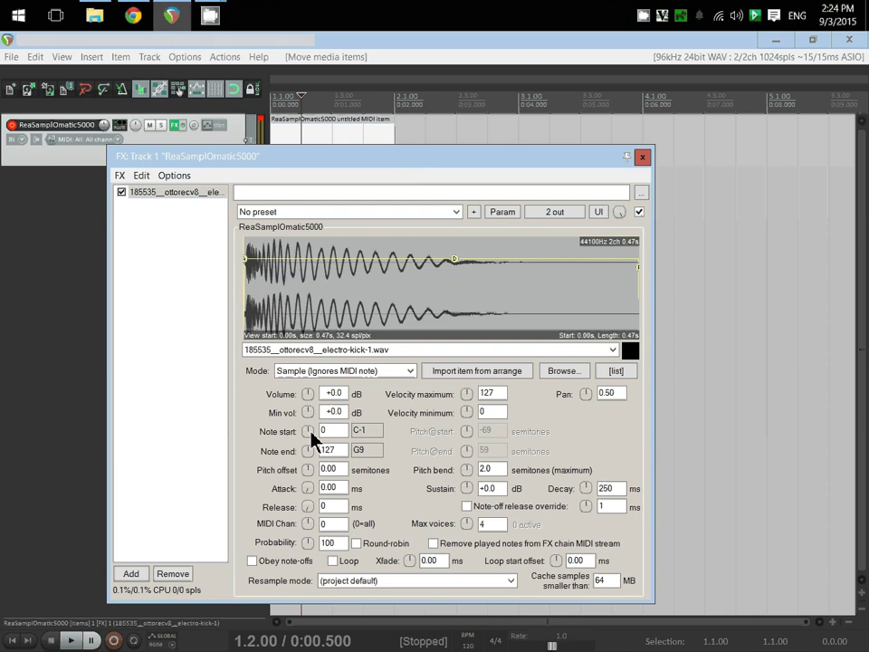
Set the sampler's Note start and Note end both to 36 (C2).
scroll(311, 433, up, 5)
scroll(312, 438, up, 4)
scroll(311, 435, up, 3)
scroll(313, 447, down, 3)
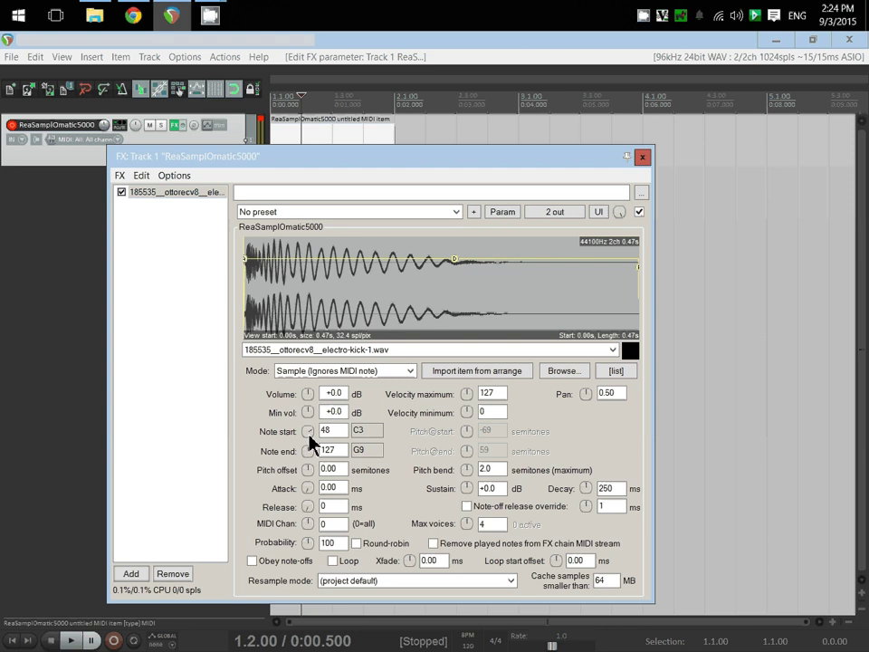
scroll(311, 443, down, 1)
scroll(311, 442, down, 4)
scroll(311, 441, down, 3)
scroll(311, 442, down, 2)
scroll(312, 441, down, 2)
scroll(311, 456, down, 10)
scroll(311, 455, down, 5)
scroll(311, 456, down, 4)
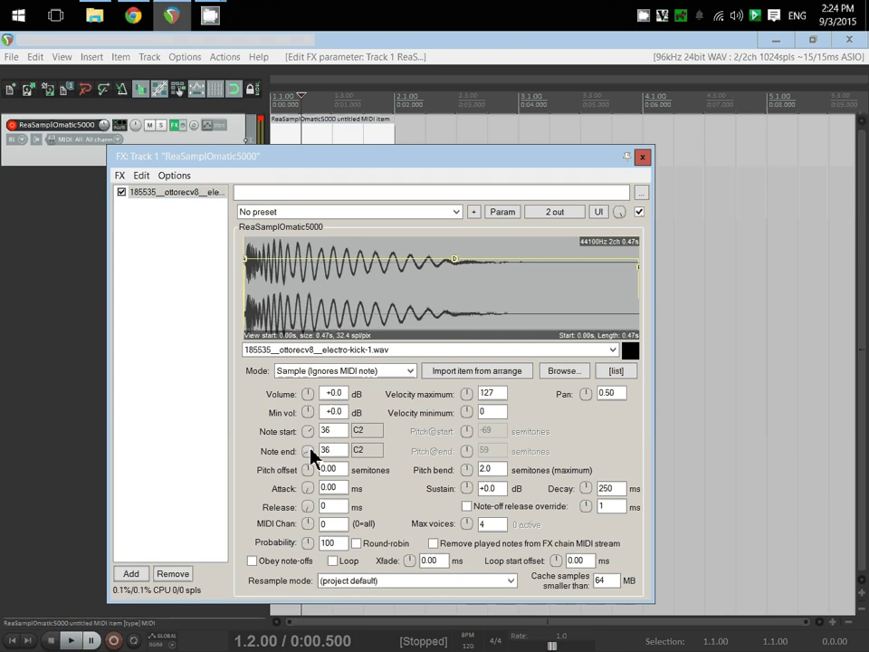
Audition C2 and the notes below it in the MIDI editor to confirm only C2 triggers.
double_click(305, 127)
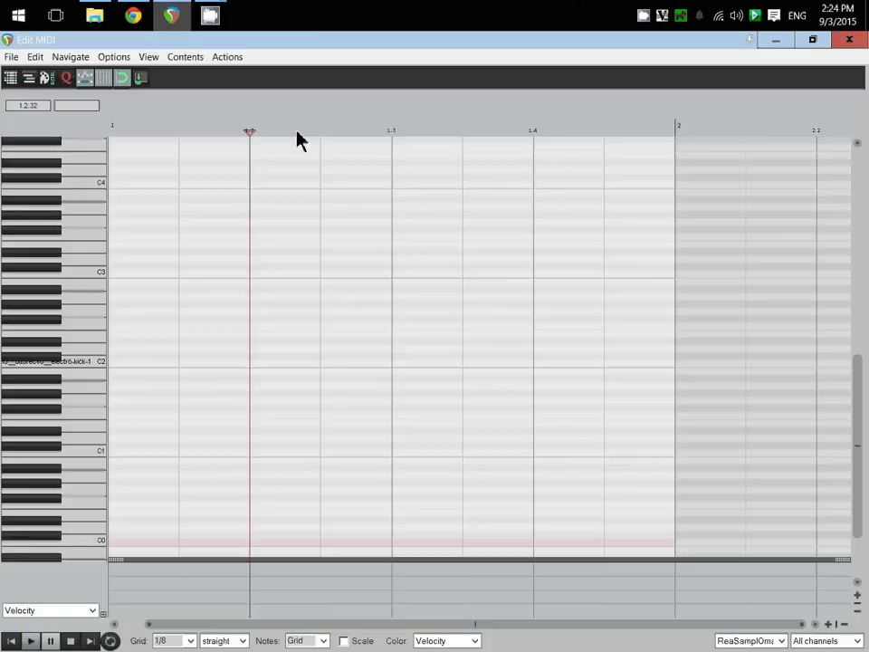
click(95, 366)
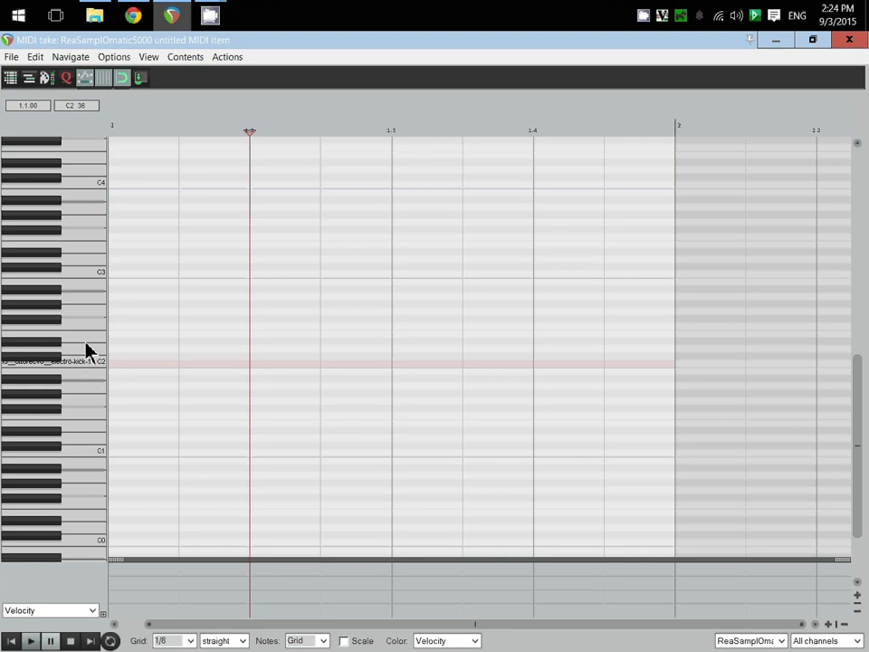
drag(66, 137, 56, 487)
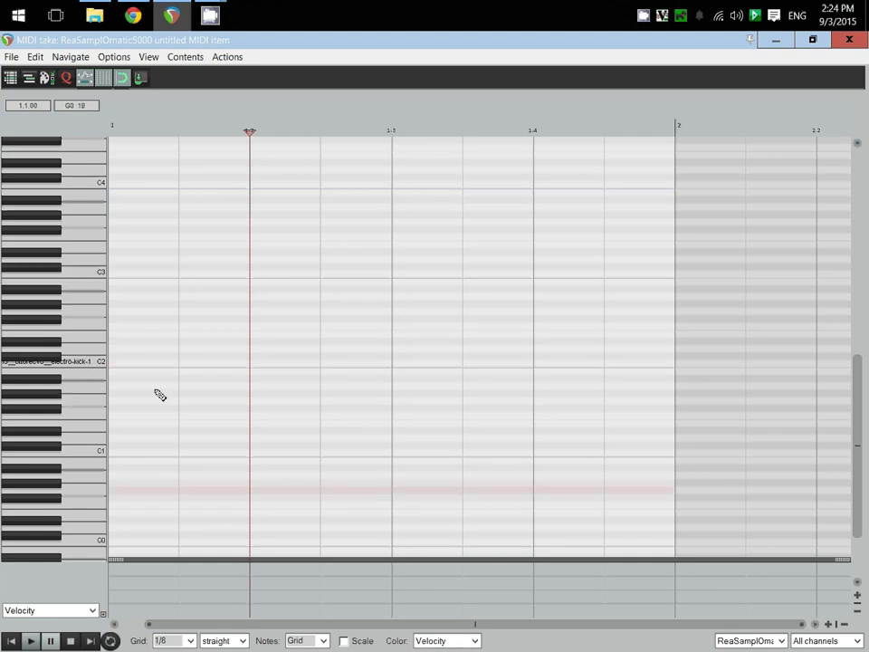
Add VSTi: ReaSamplOmatic5000 to Track 1's FX chain via Add FX and select the new instance.
click(849, 39)
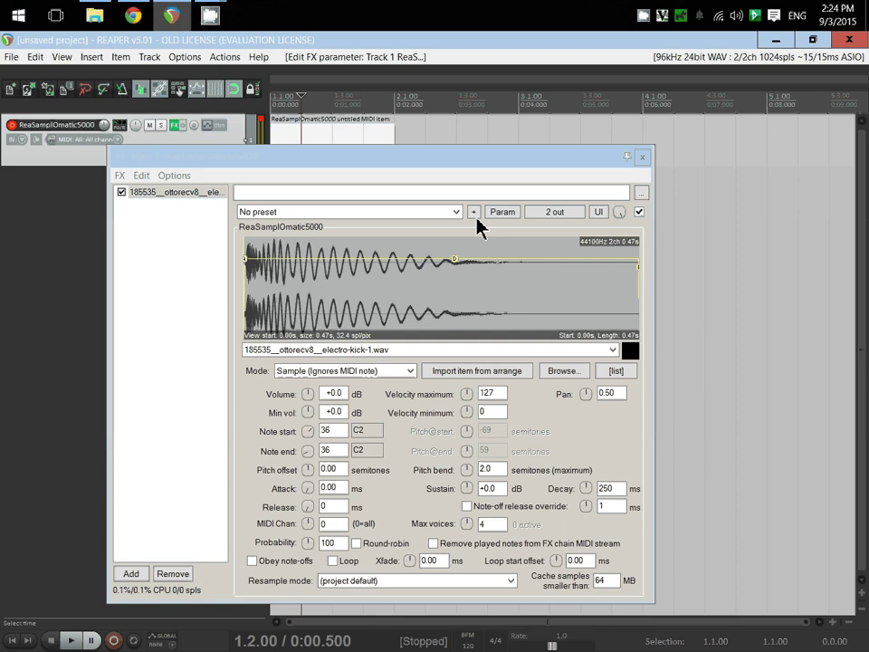
click(198, 248)
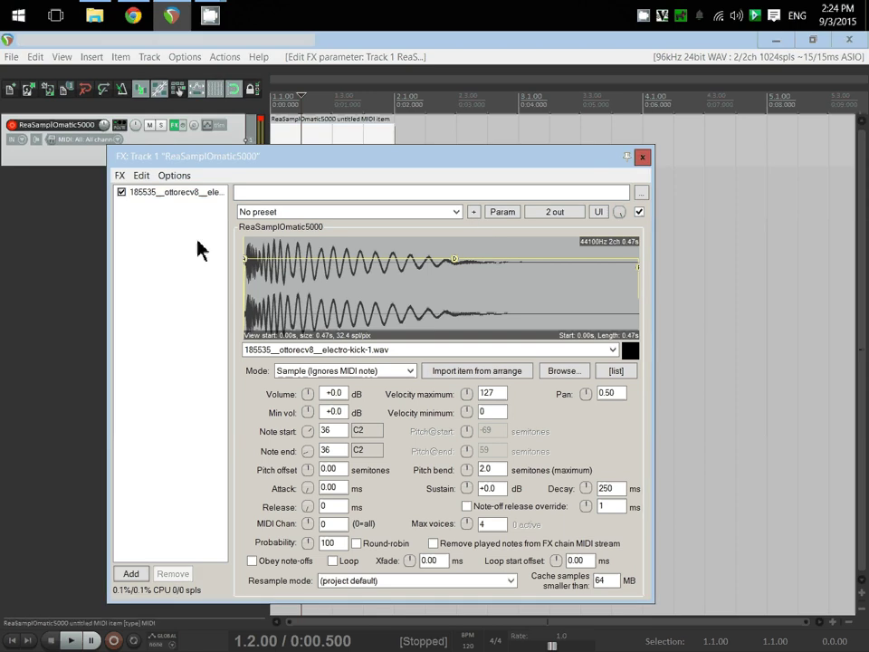
right_click(197, 242)
right_click(159, 226)
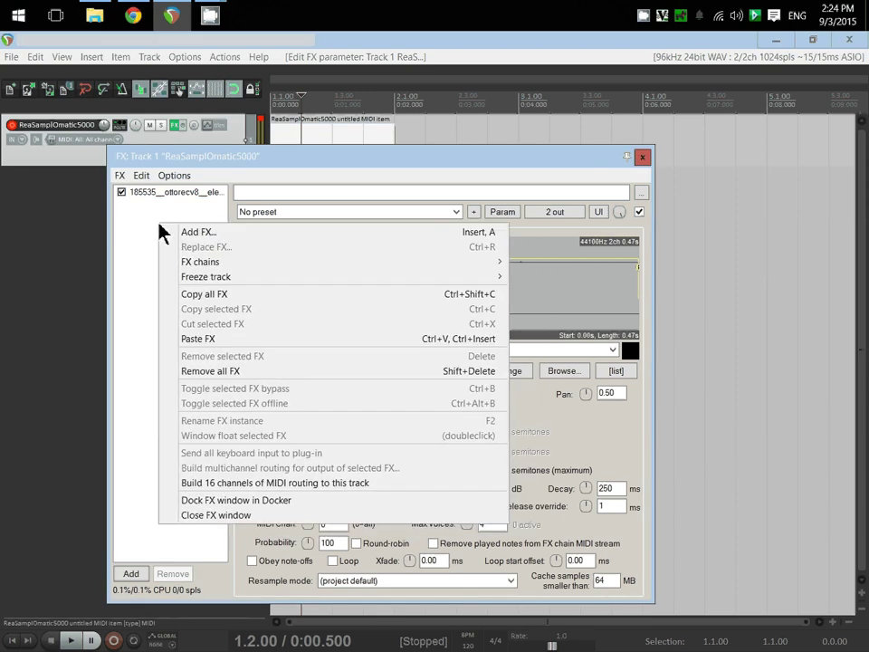
click(183, 232)
double_click(239, 208)
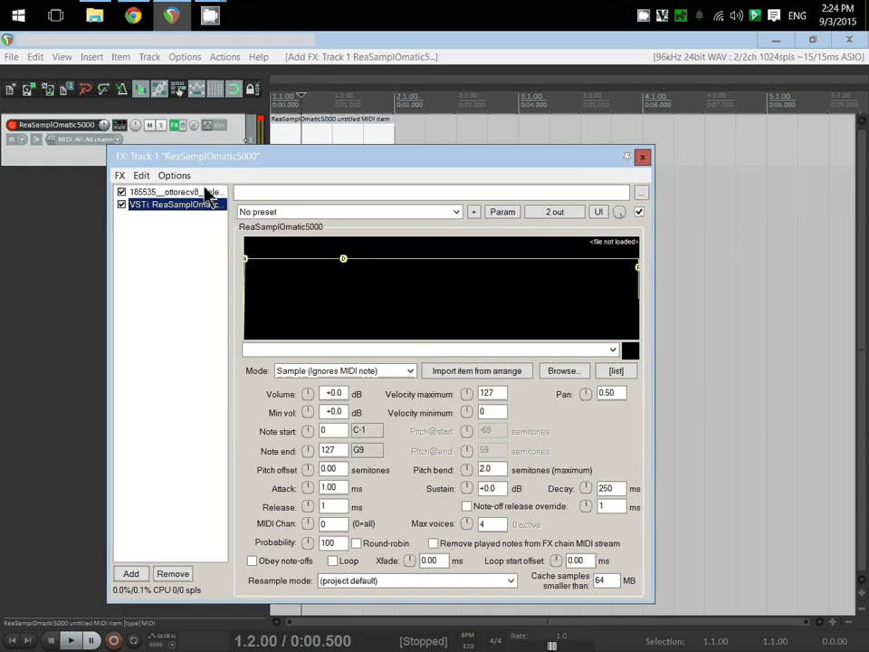
click(145, 192)
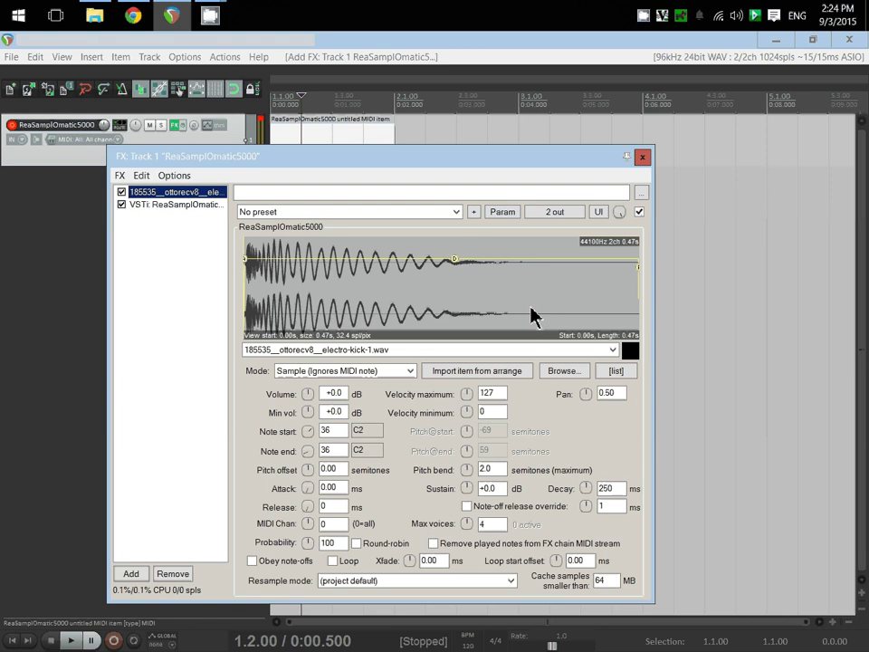
key(Down)
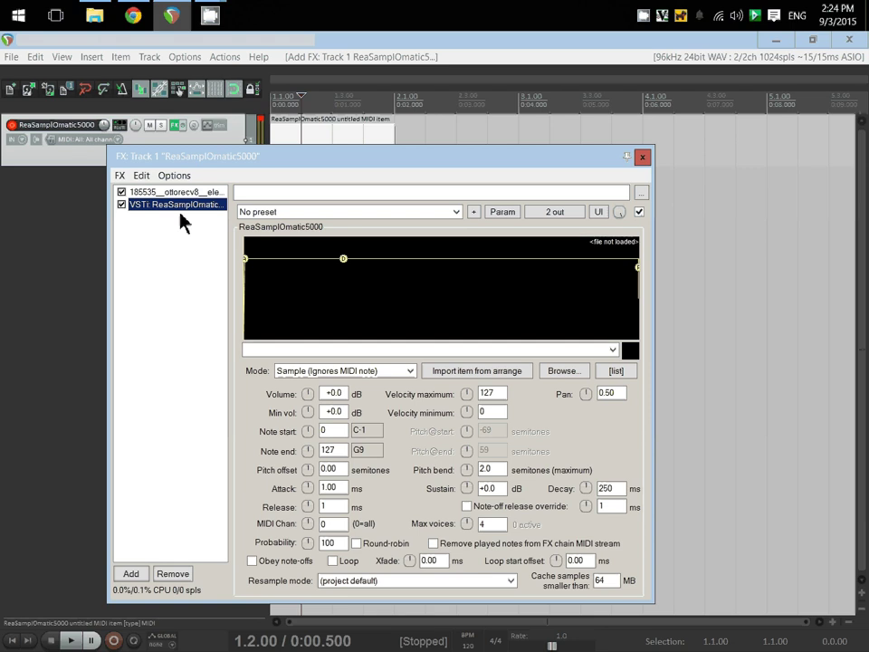
Load 165207__rhythmpeople__rpeople-snare3.wav from Downloads into the second sampler.
click(565, 372)
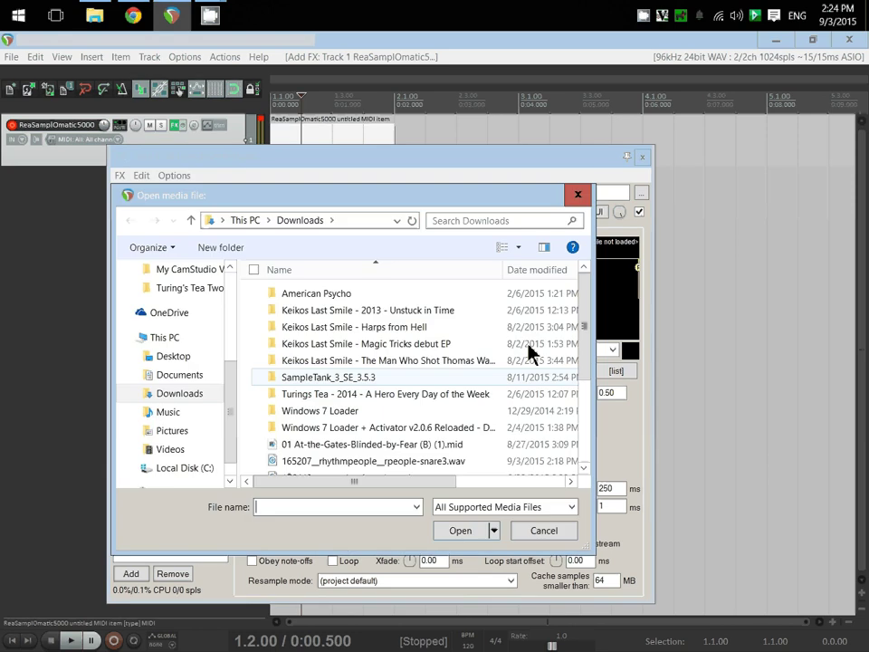
scroll(533, 353, down, 1)
scroll(409, 446, down, 2)
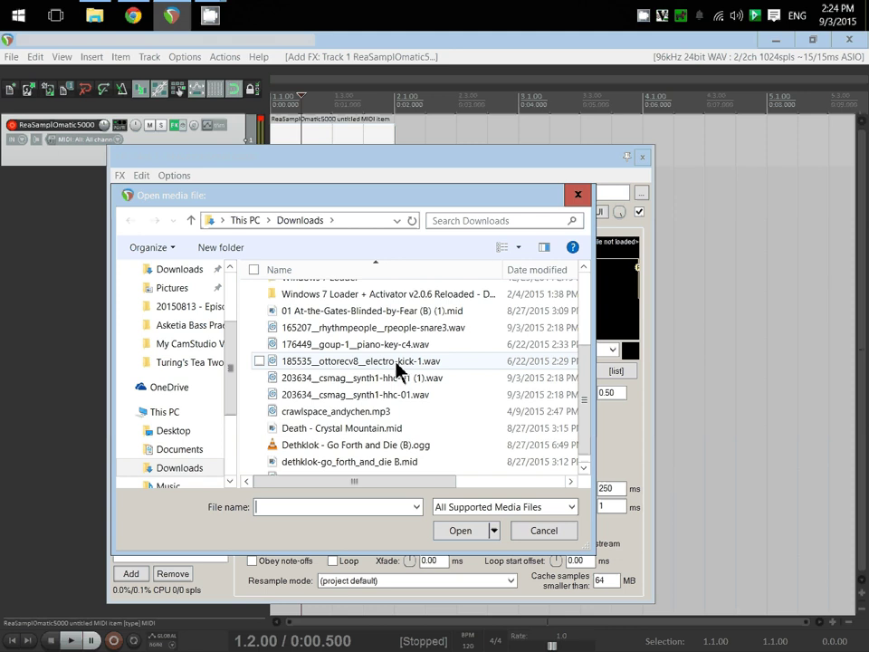
click(420, 336)
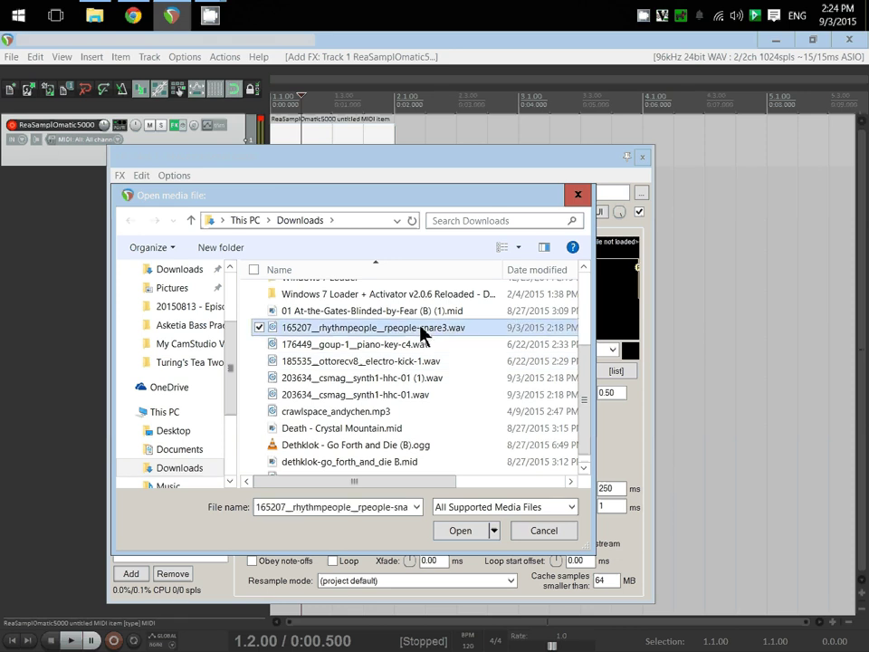
double_click(420, 336)
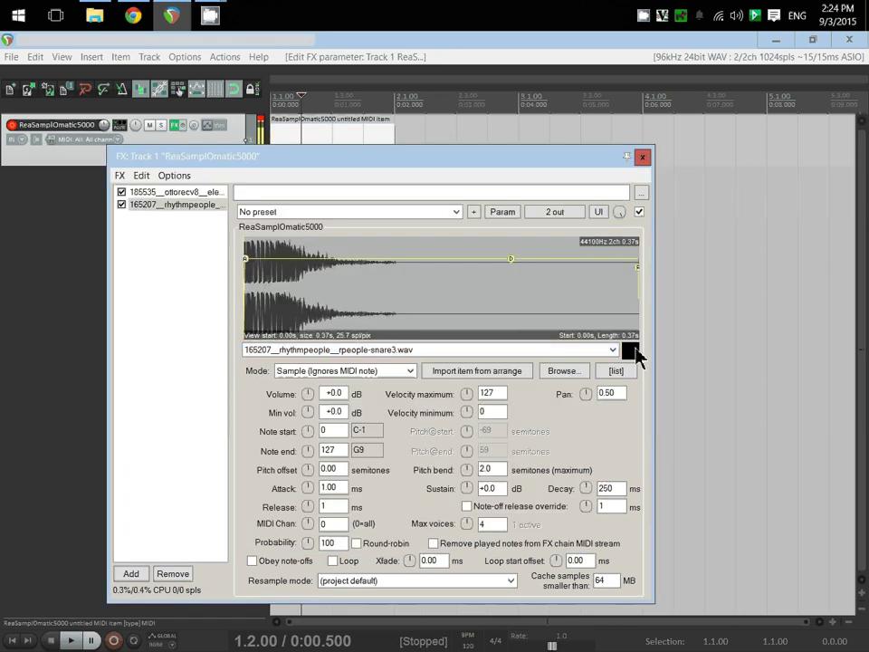
Audition snare attack fades up to 152.83 ms, reset Attack to 0.00 ms, and reopen the MIDI item.
drag(246, 260, 399, 260)
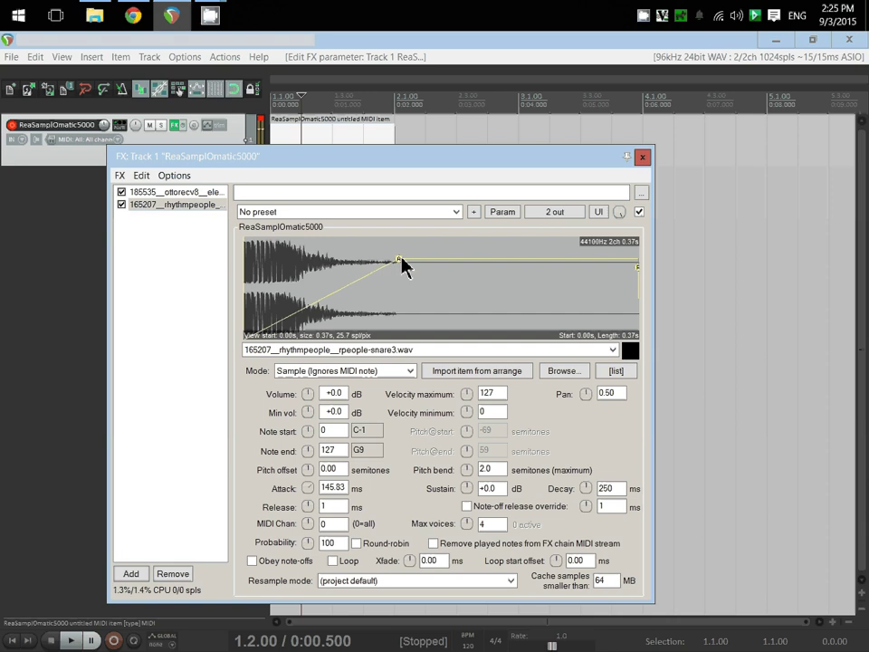
drag(399, 259, 229, 262)
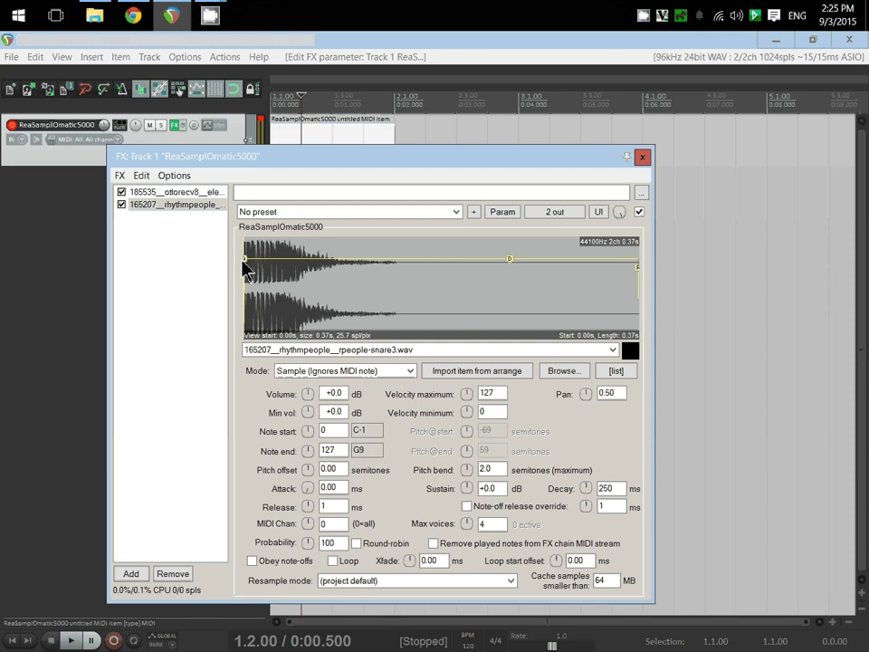
drag(245, 259, 405, 260)
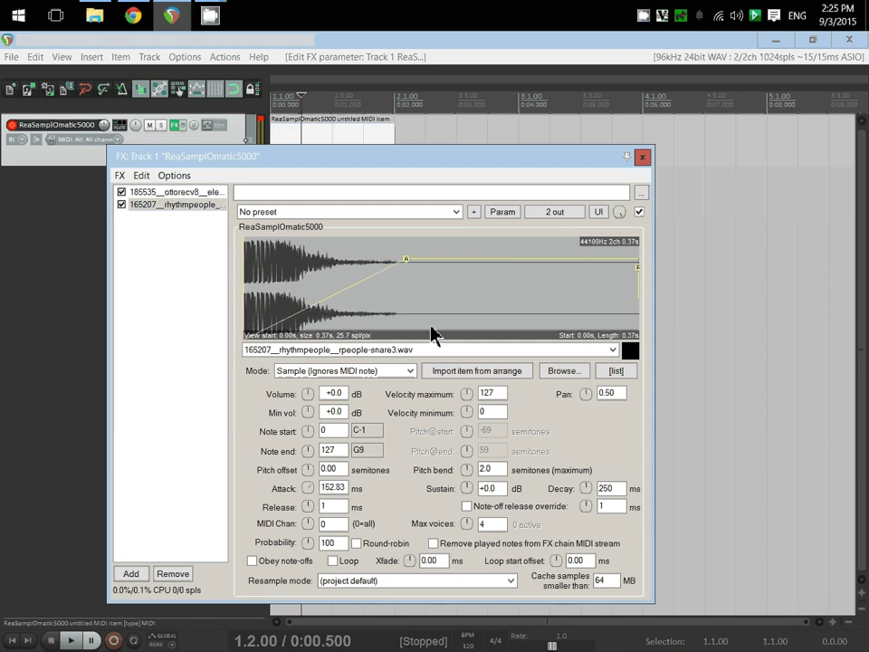
click(632, 353)
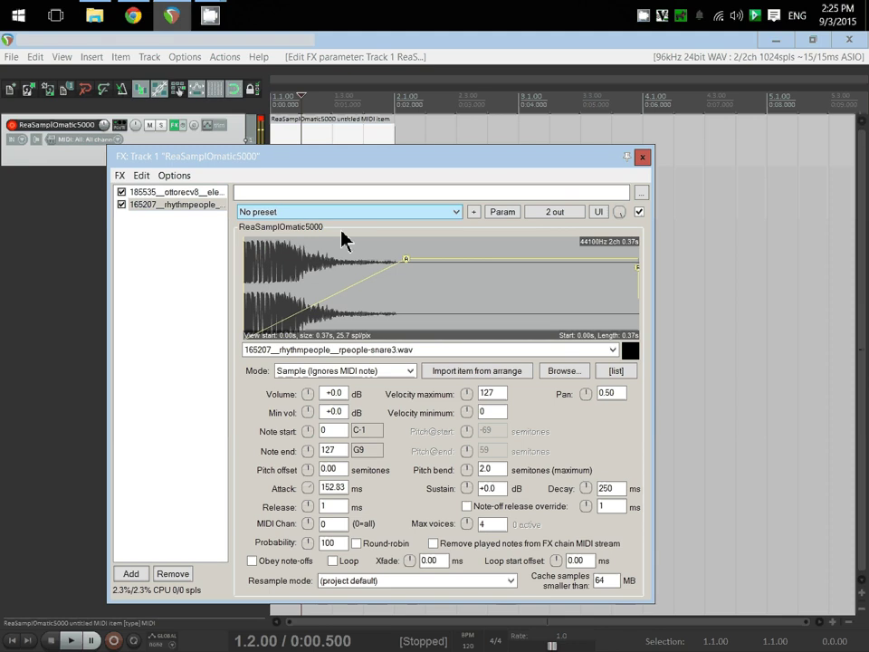
drag(406, 260, 230, 239)
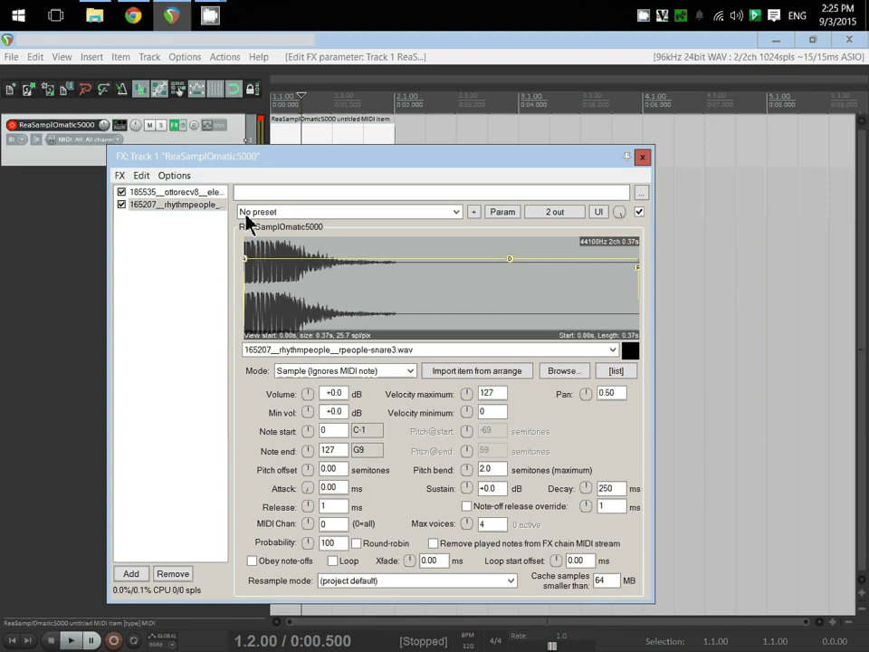
double_click(308, 140)
Audition notes from B3 downward on the MIDI editor keyboard, then close the editor.
click(63, 195)
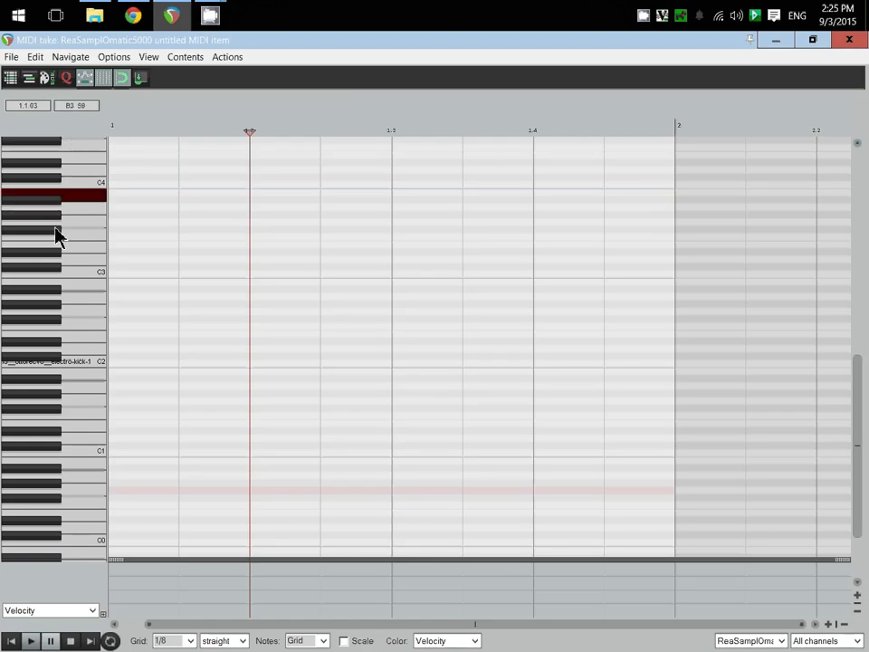
drag(54, 236, 59, 528)
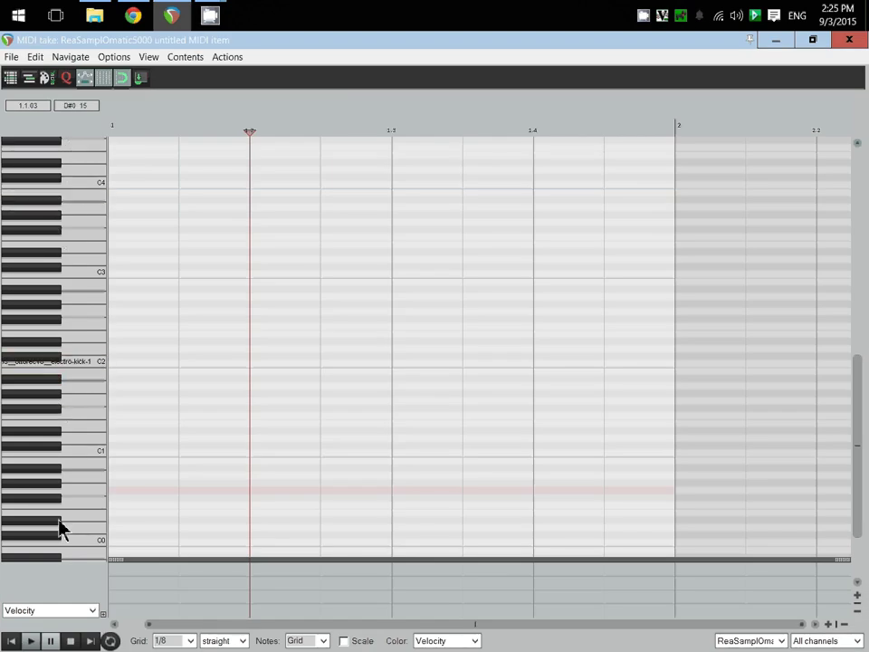
click(849, 40)
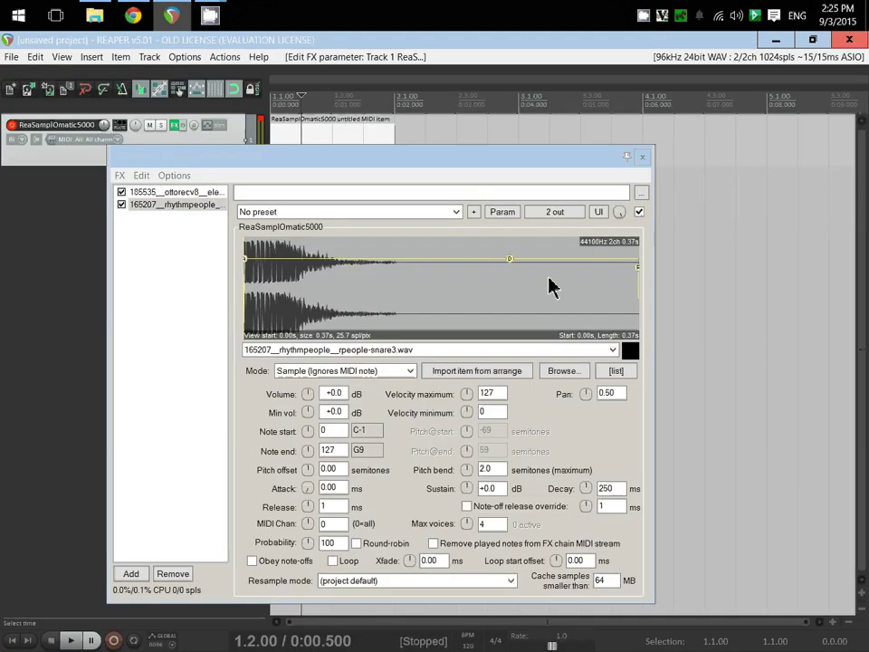
Set the snare sampler's trigger note range to 38 (D2).
scroll(308, 433, up, 5)
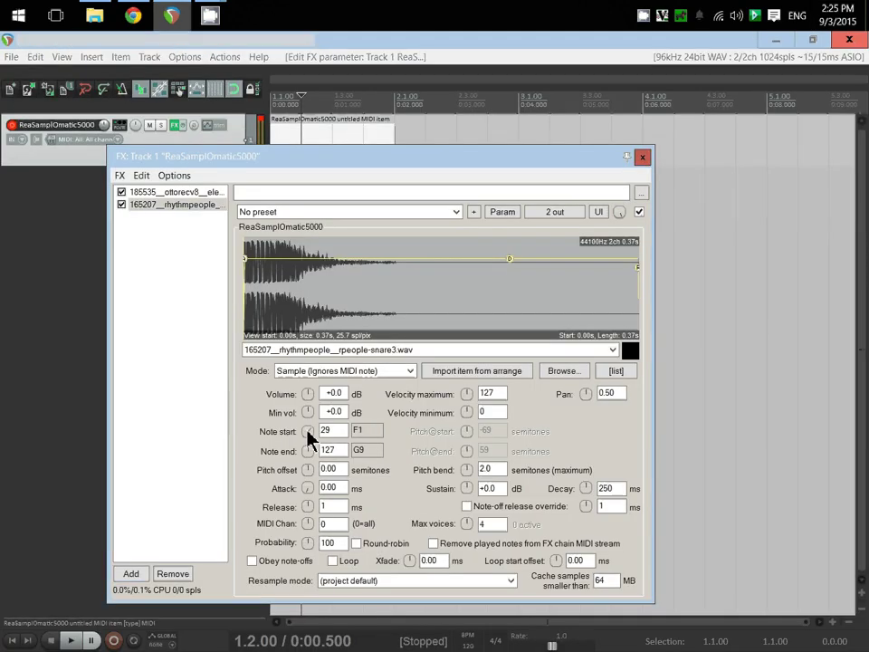
scroll(308, 433, up, 5)
double_click(327, 431)
text(38)
key(Tab)
text(38)
Reopen the drum MIDI item and audition the kick sample on C2.
double_click(312, 141)
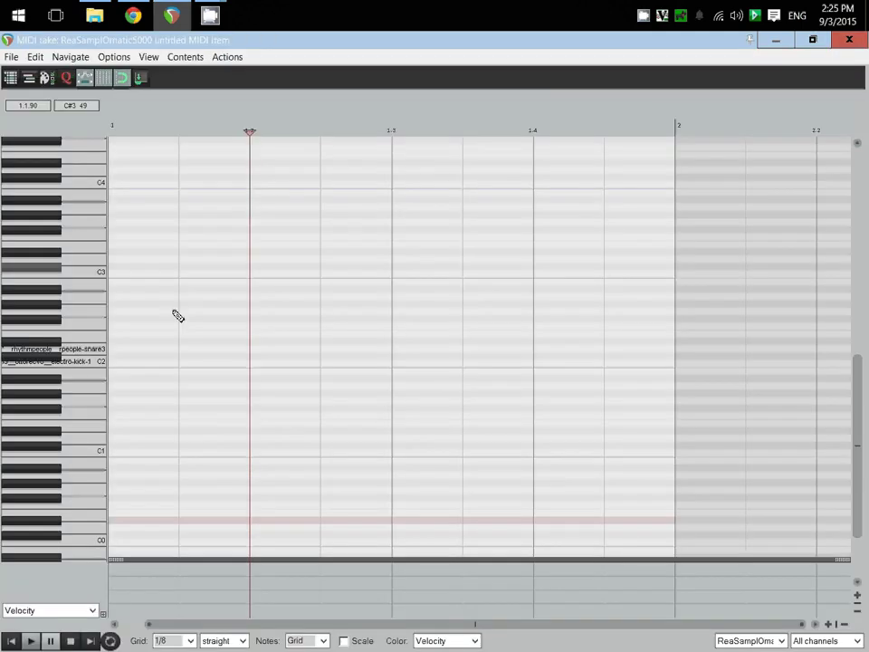
click(93, 362)
click(90, 363)
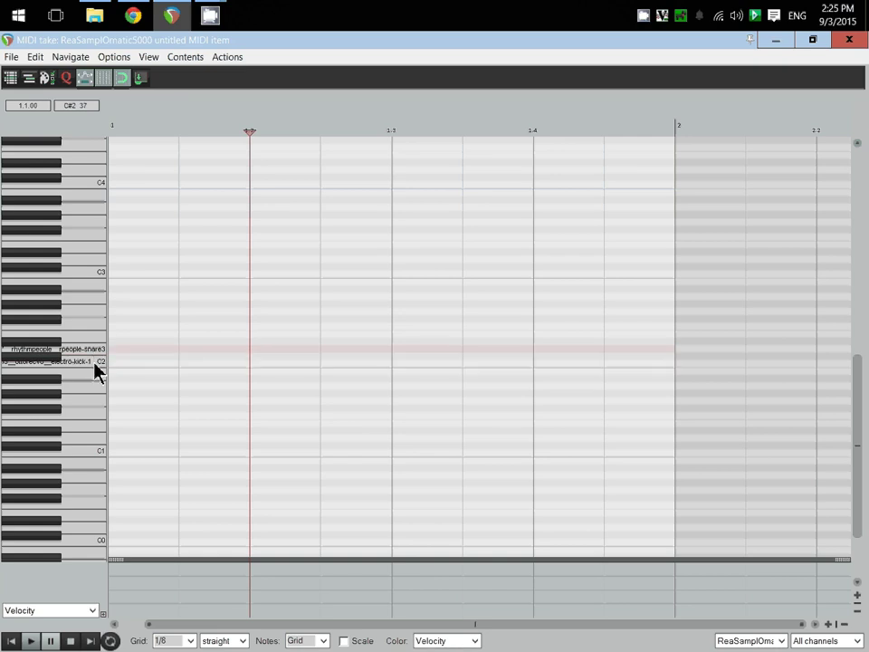
Insert another ReaSamplOmatic5000 and load 203634__csmag__synth1-hhc-01 (1).wav into it.
click(849, 40)
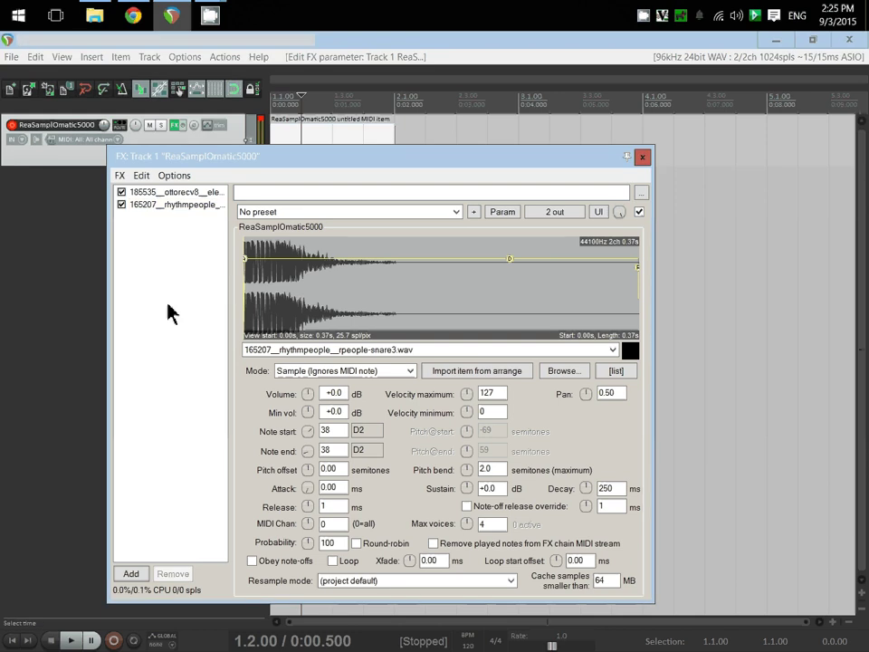
right_click(170, 261)
click(207, 267)
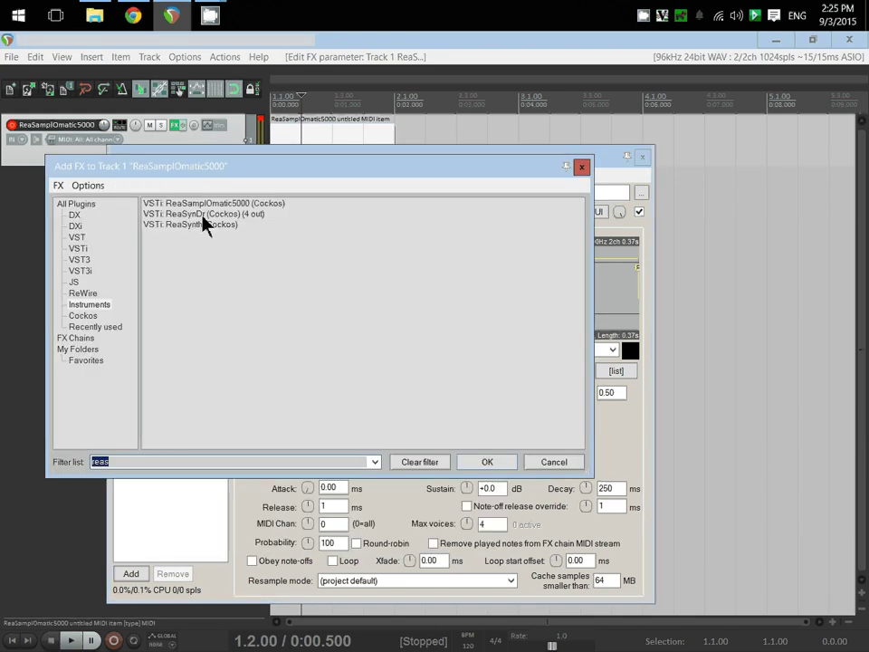
double_click(209, 205)
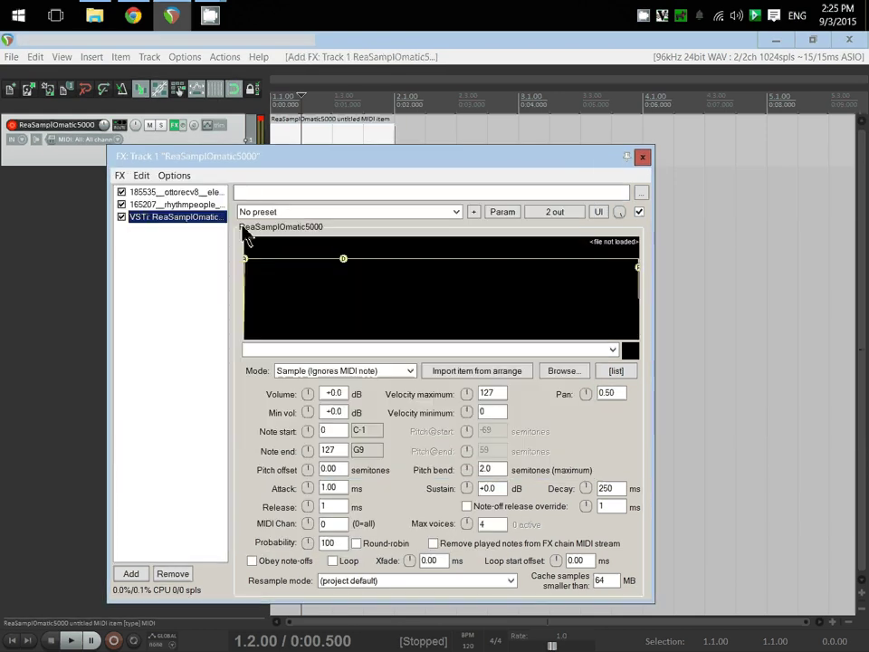
click(560, 378)
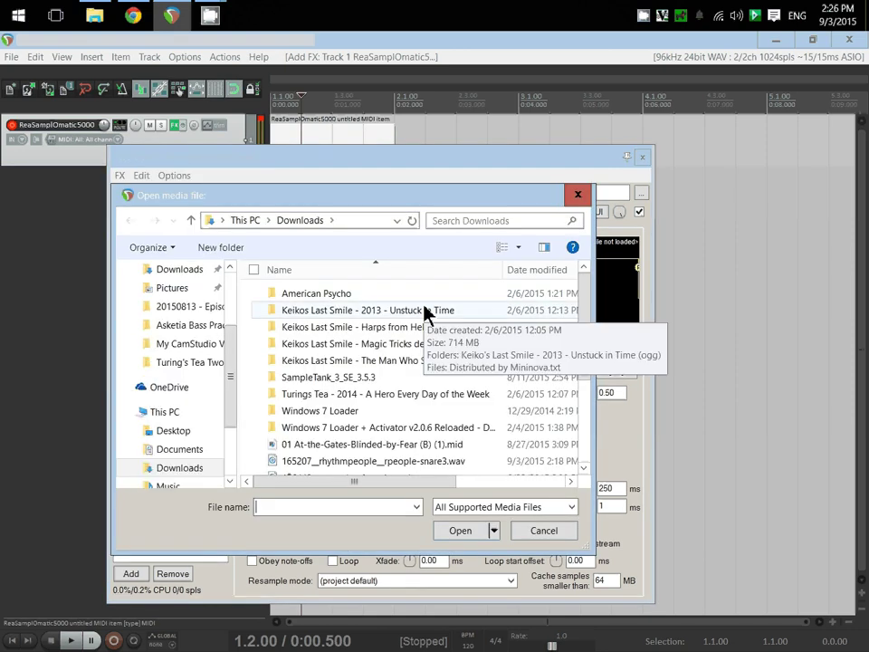
scroll(425, 311, down, 1)
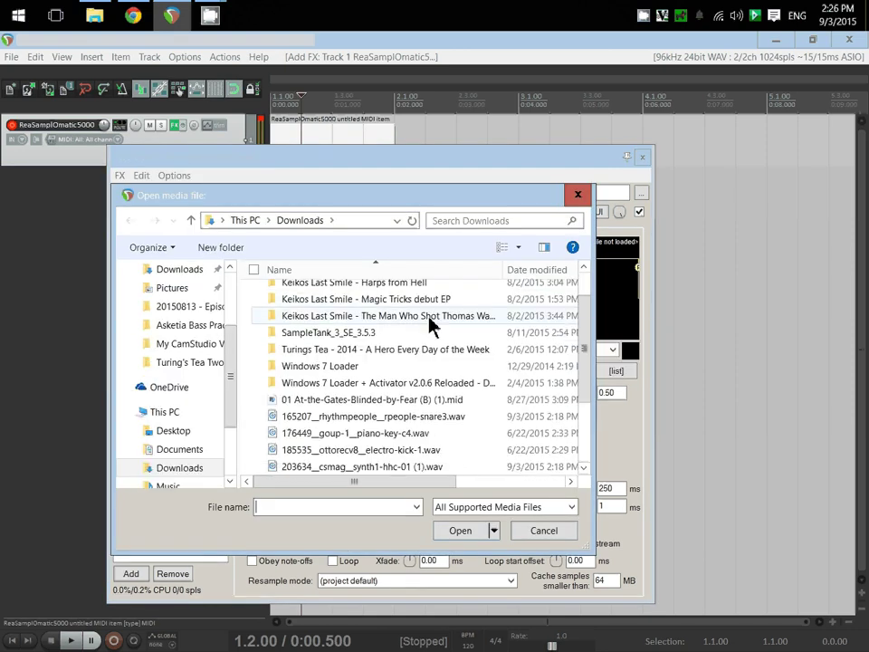
double_click(406, 468)
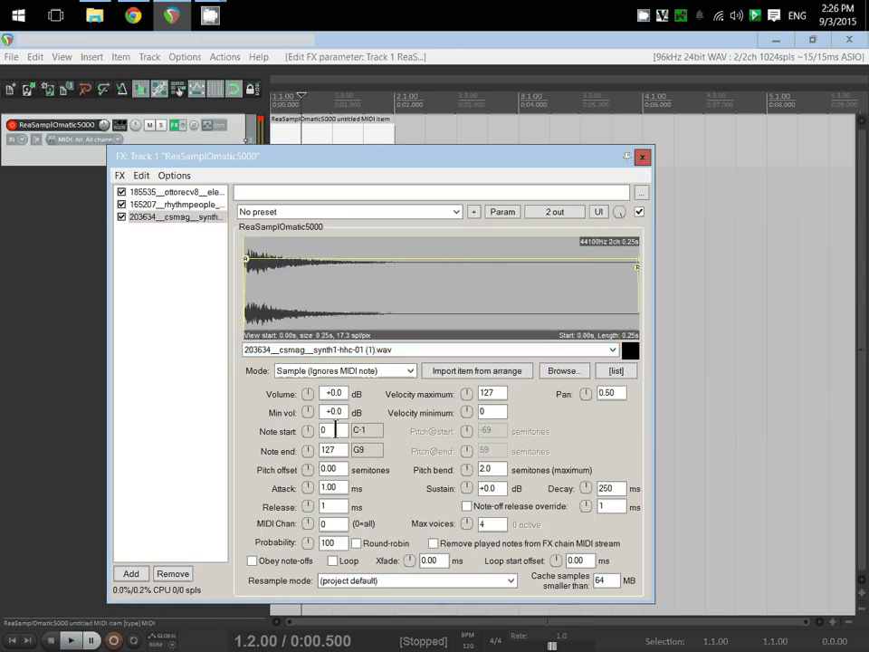
click(306, 145)
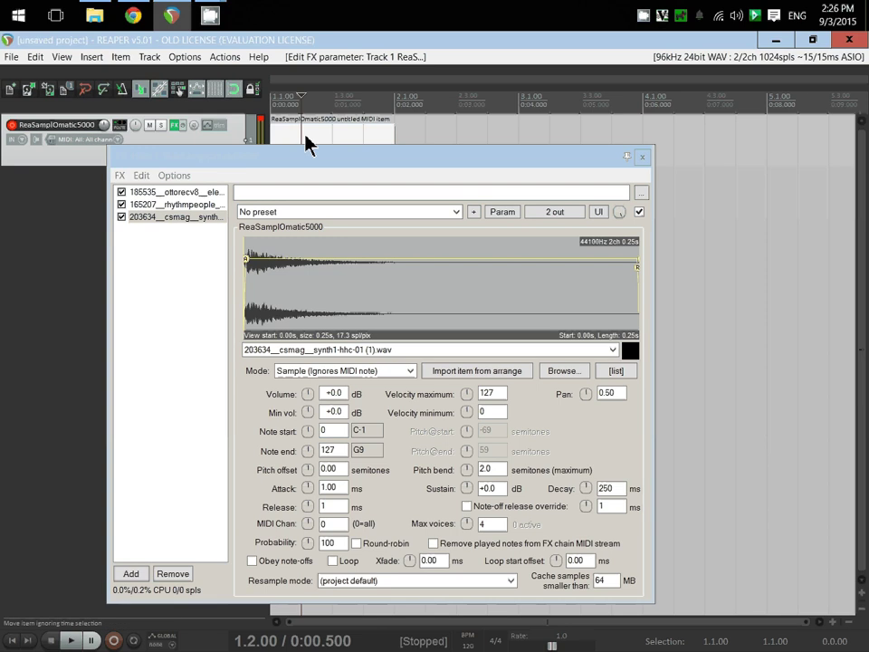
double_click(306, 144)
click(36, 302)
click(36, 57)
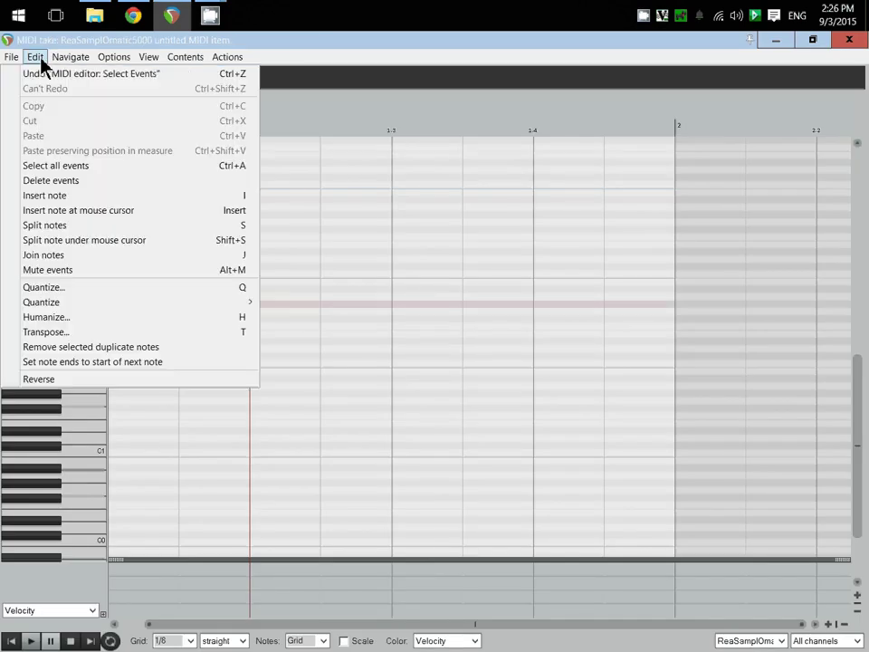
mouse_move(145, 58)
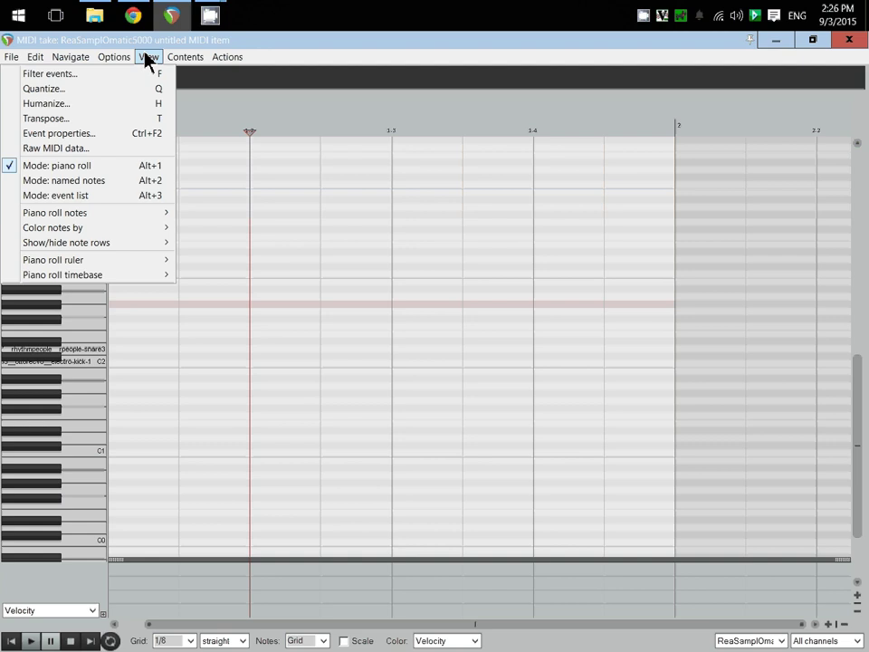
click(106, 181)
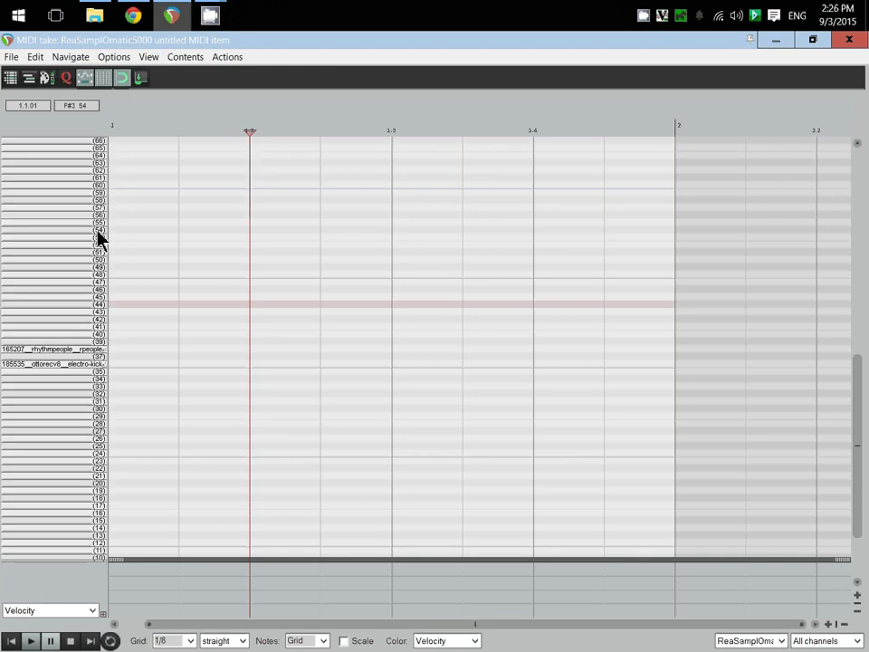
click(150, 58)
click(118, 166)
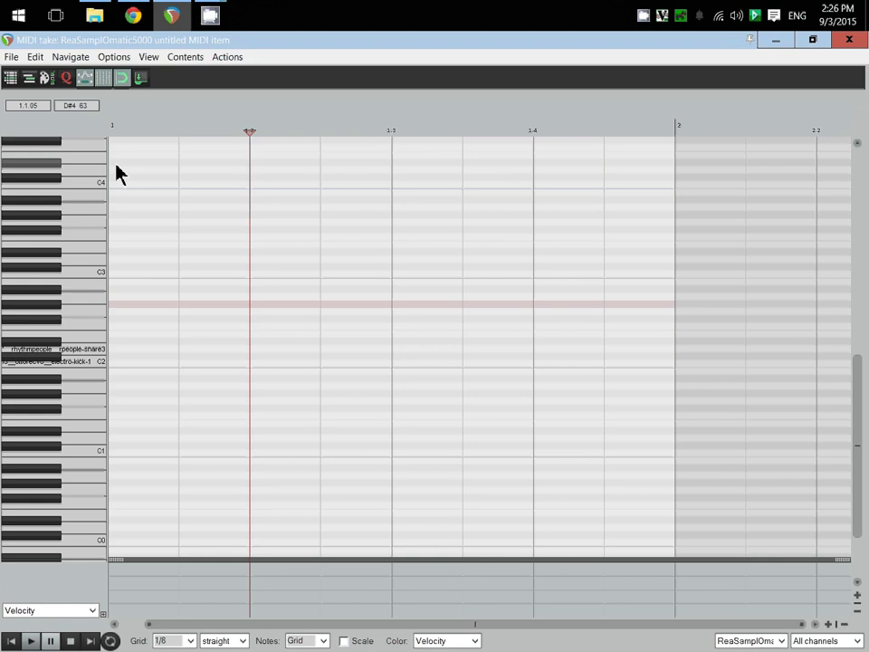
click(32, 305)
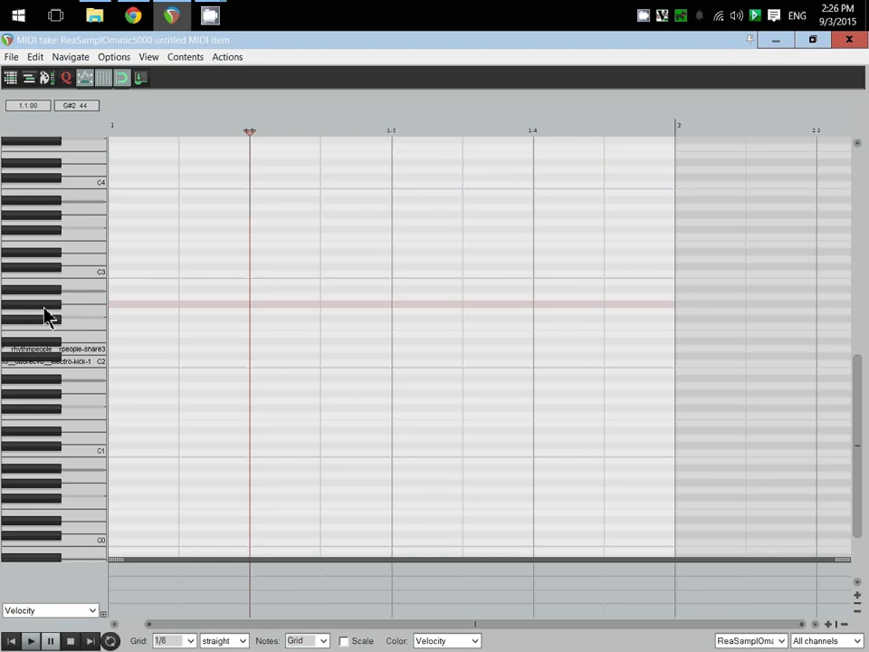
click(149, 57)
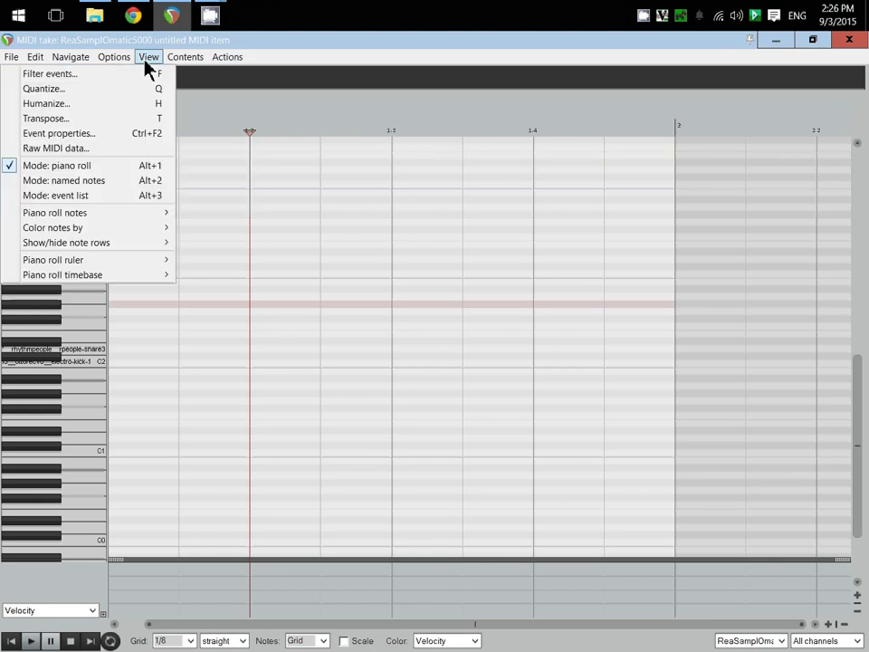
click(99, 181)
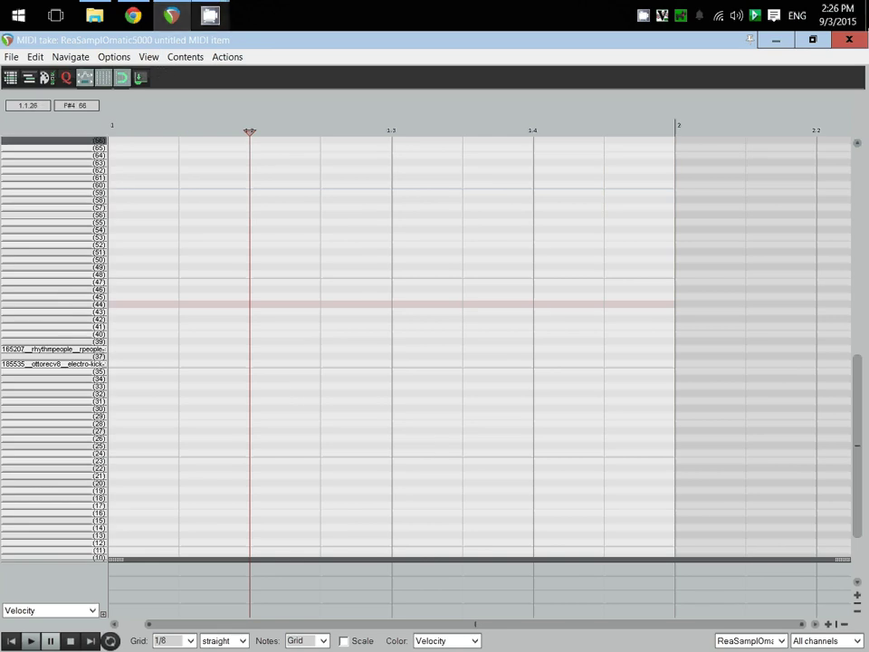
click(849, 39)
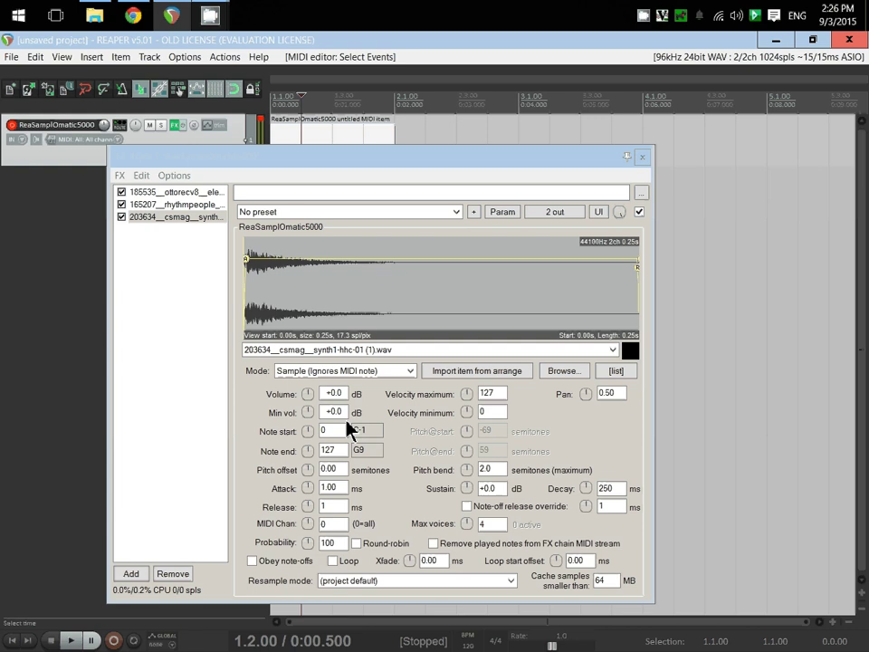
Set the hi-hat sampler's Note start and Note end to 44, then reopen the drum MIDI item.
double_click(324, 431)
text(44)
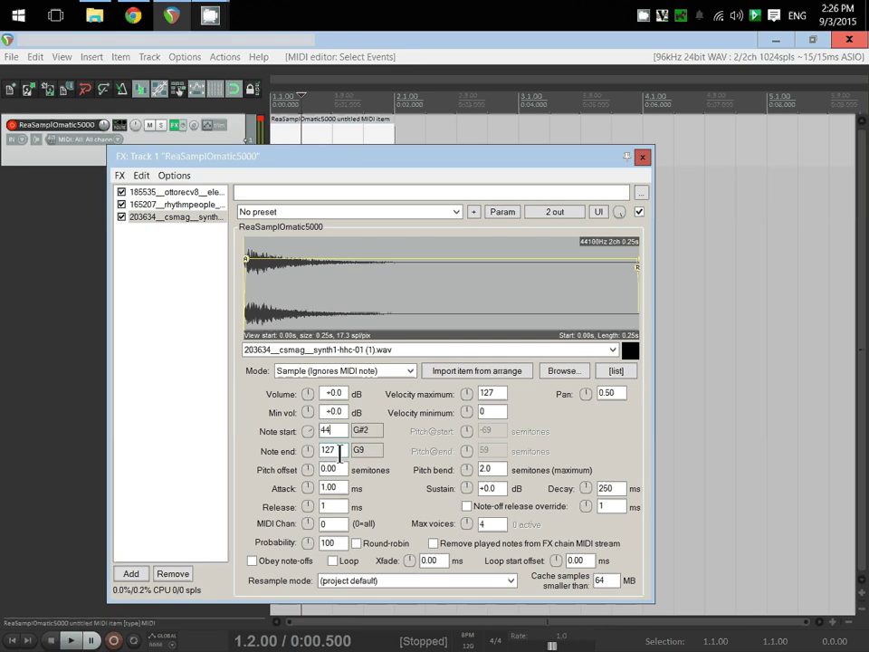
double_click(340, 452)
text(44)
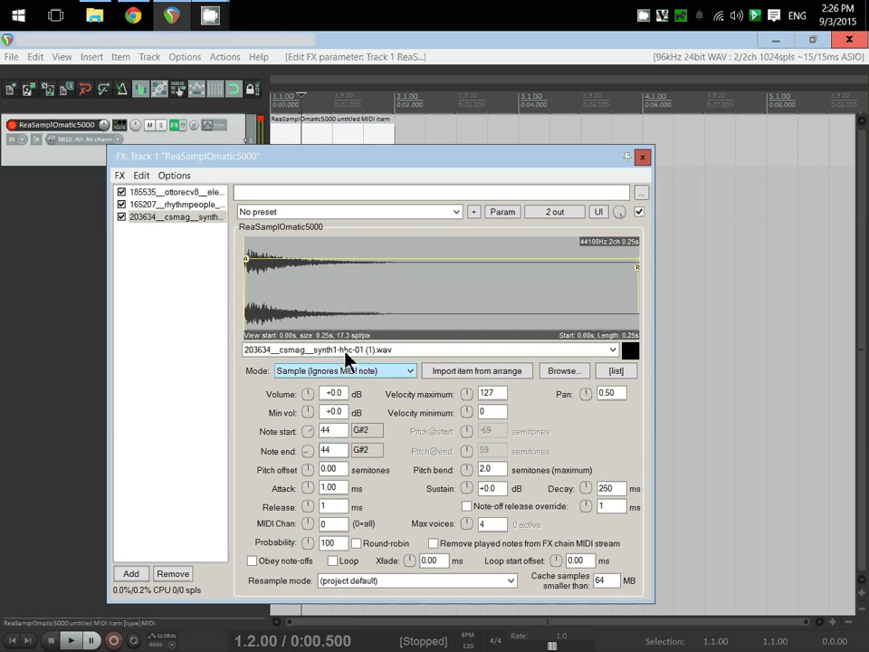
click(192, 317)
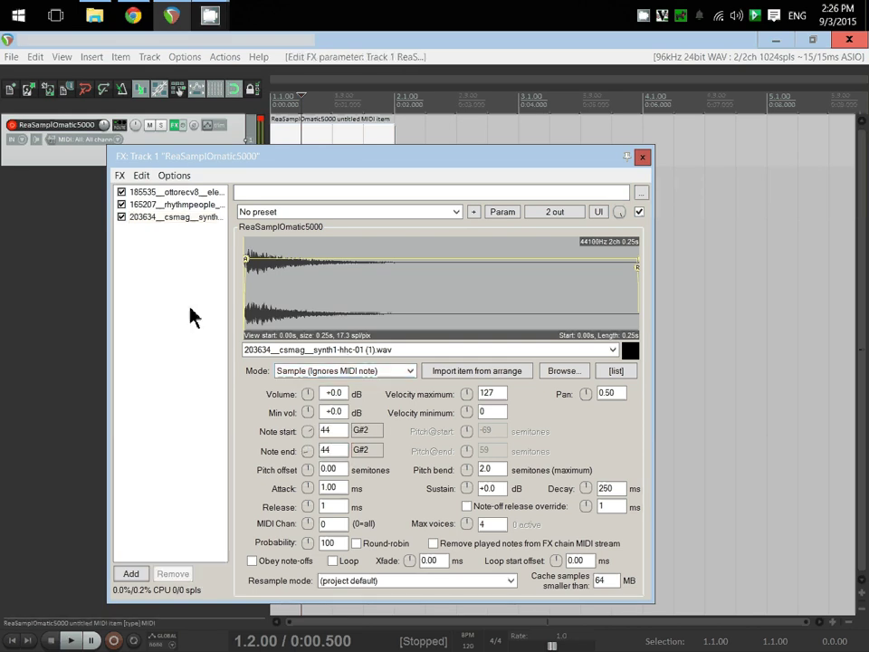
double_click(286, 143)
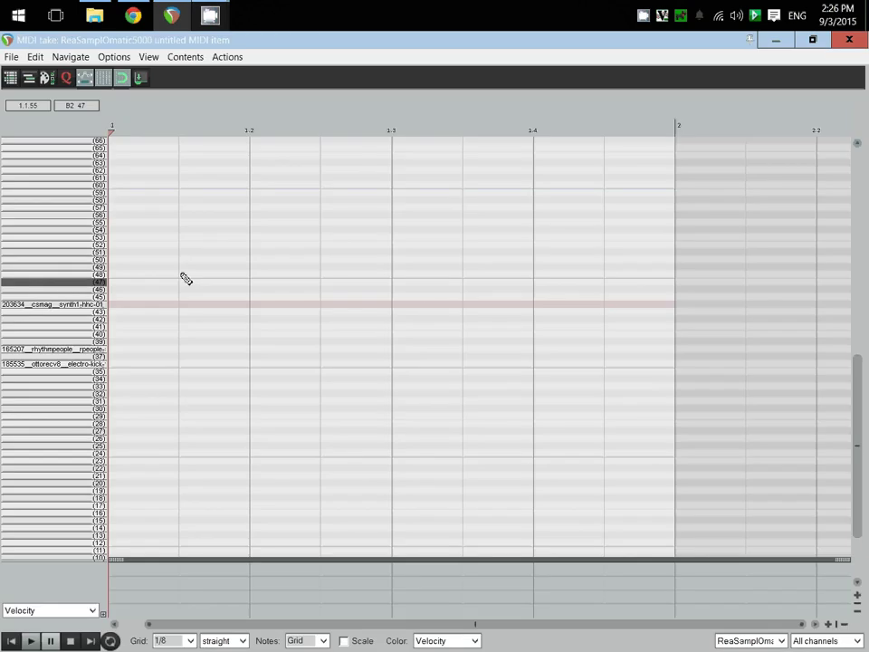
Place kick notes on beats 1 and 2 and a snare note on beat 3.
click(127, 364)
click(267, 364)
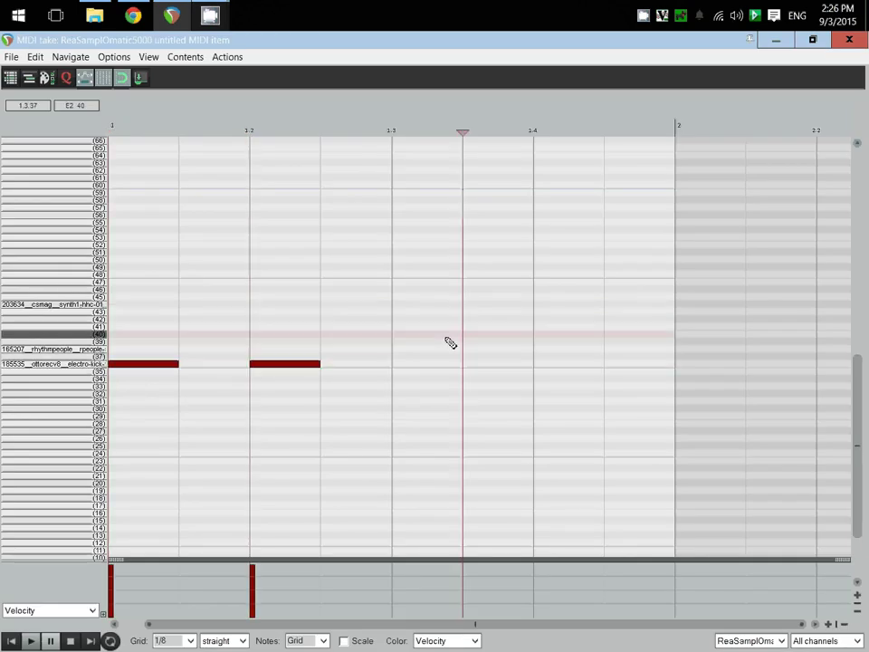
drag(449, 340, 450, 355)
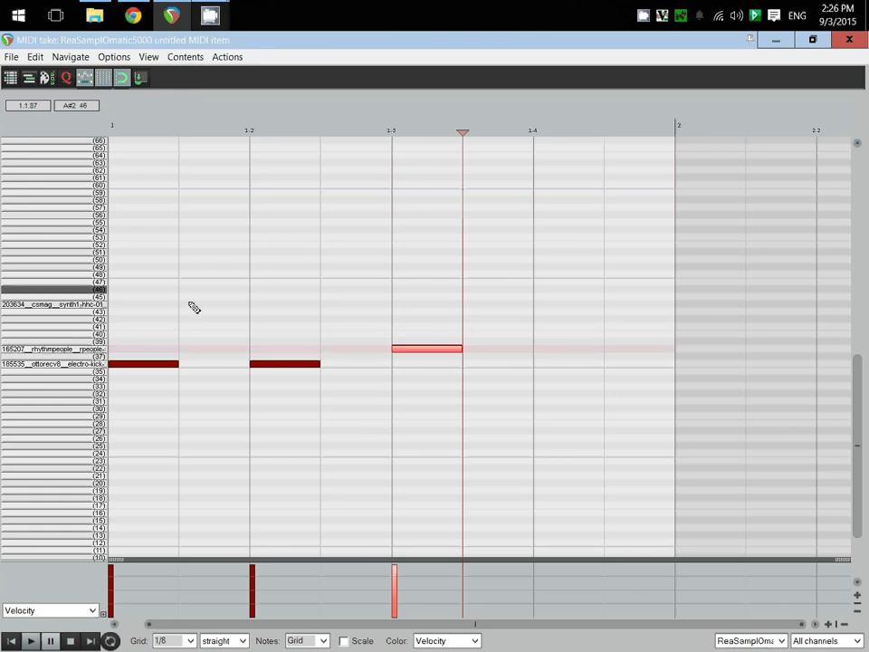
Fill row 44 with hi-hat eighth notes through 1.4.2, then play back from 1.4.
click(136, 304)
click(230, 306)
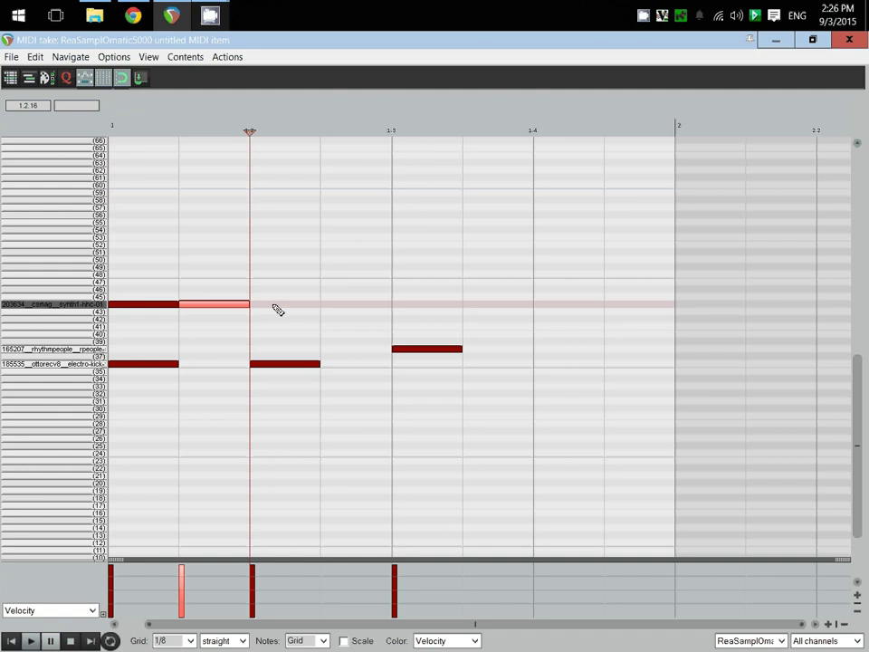
click(347, 306)
click(284, 307)
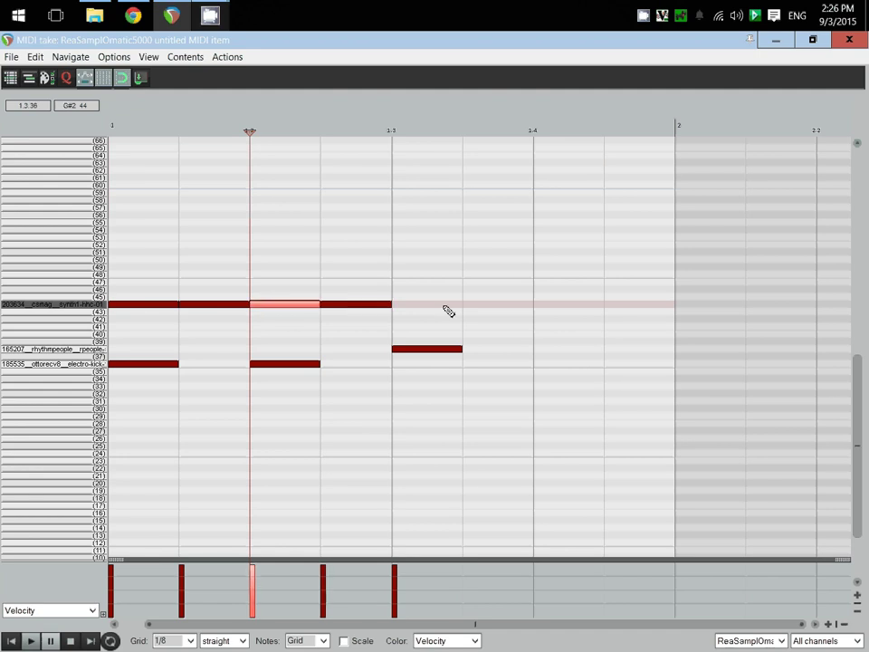
click(446, 307)
click(514, 307)
click(599, 304)
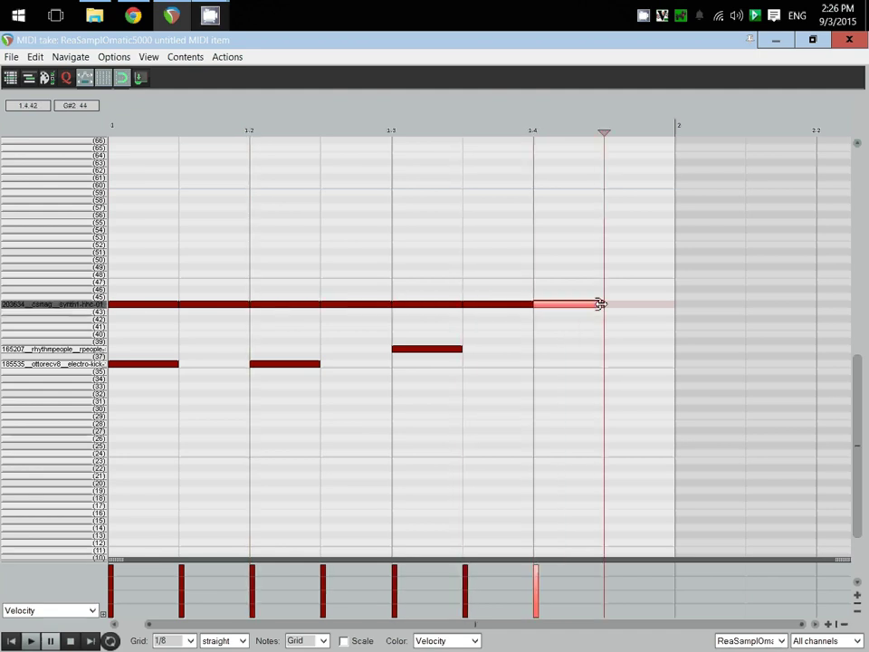
click(626, 307)
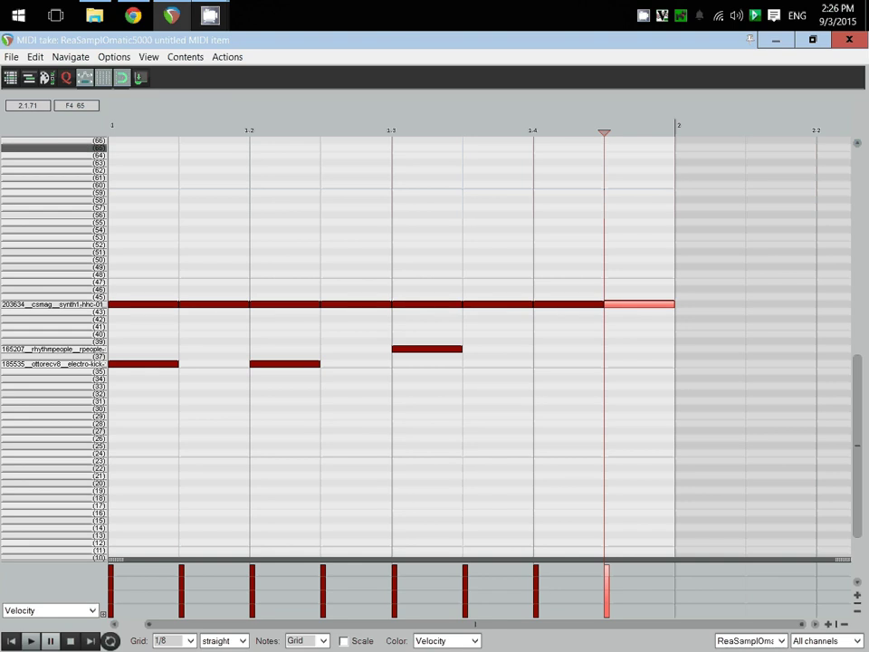
click(529, 210)
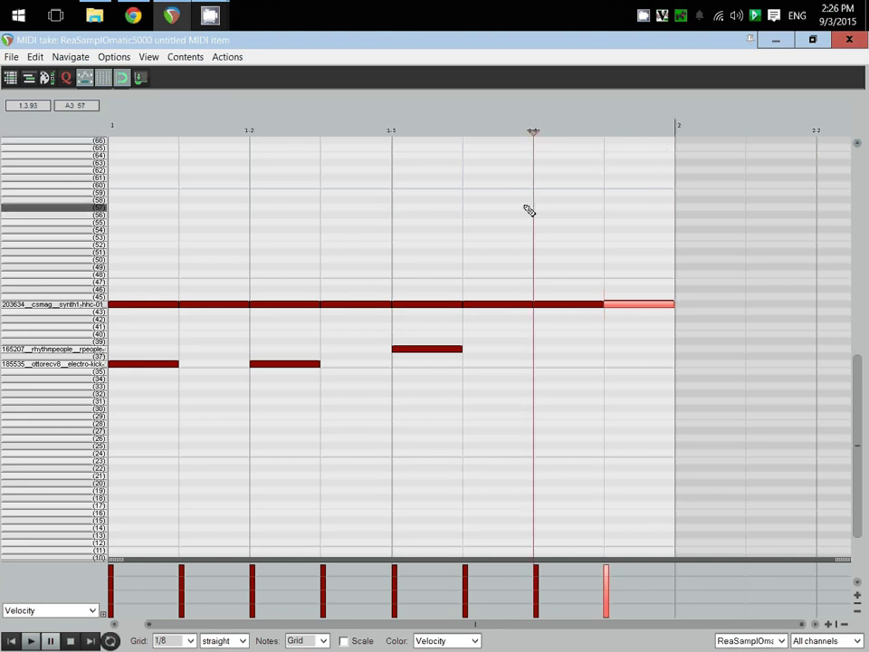
key(space)
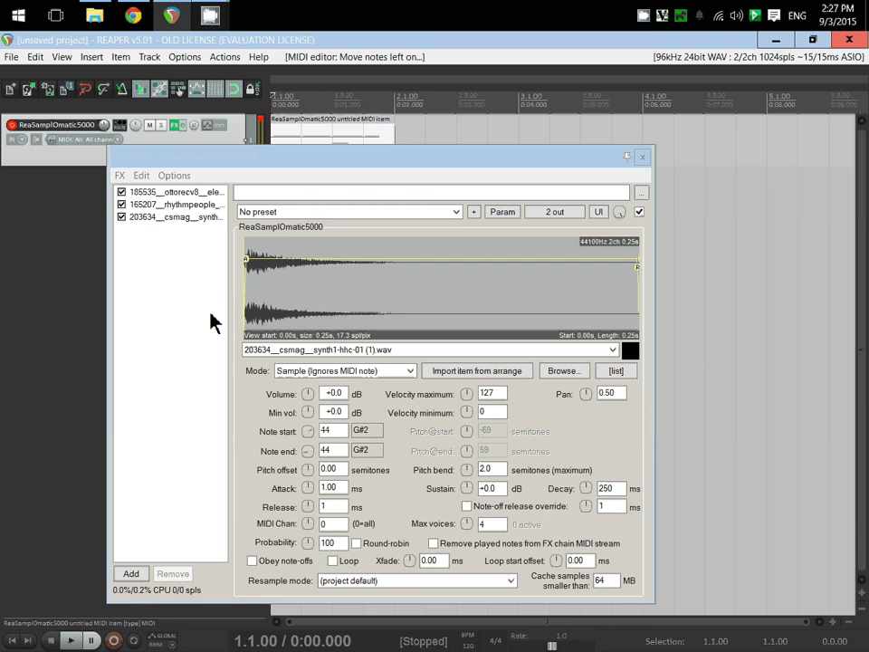
Step through the snare and hi-hat sampler entries in the FX chain, then clear the selection.
click(204, 220)
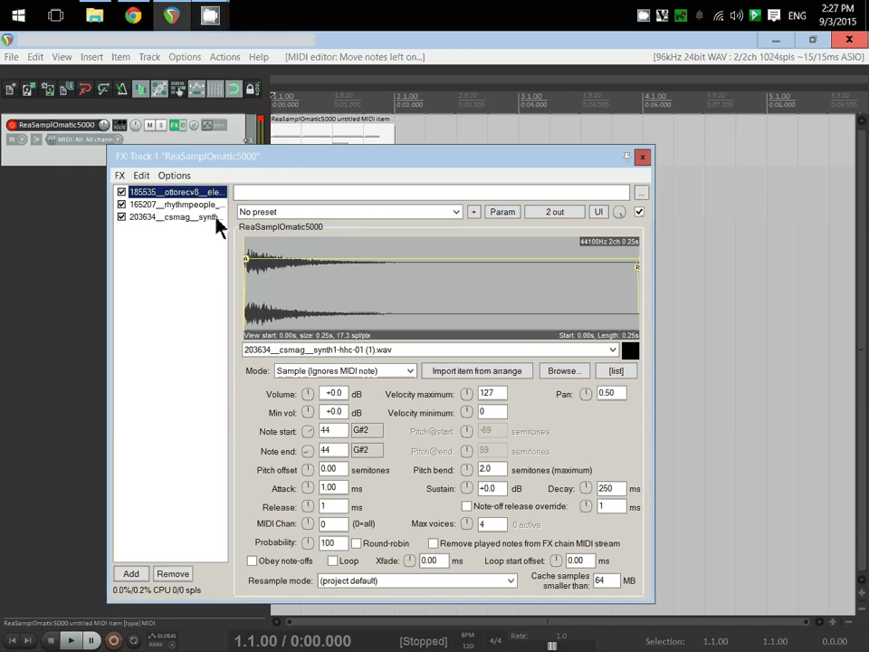
key(Down)
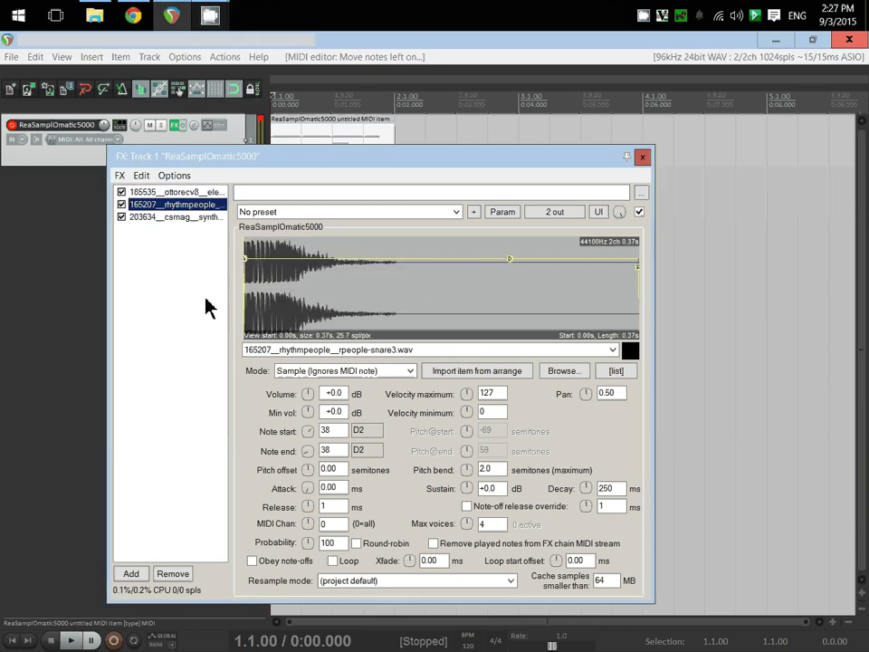
click(181, 218)
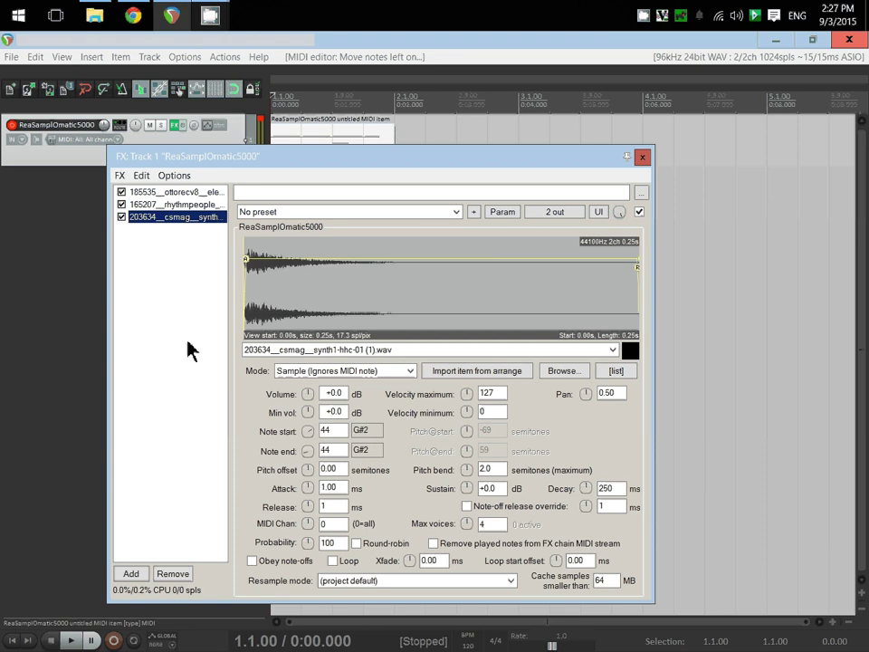
click(186, 312)
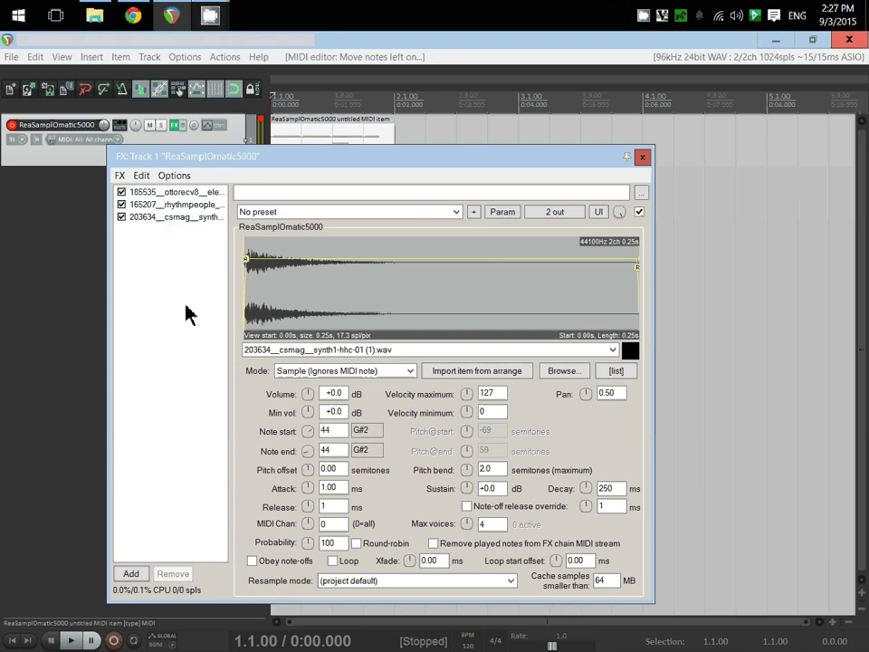
Add ReaComp to the track's FX chain using the 'reac' plugin filter.
double_click(187, 313)
text(reac)
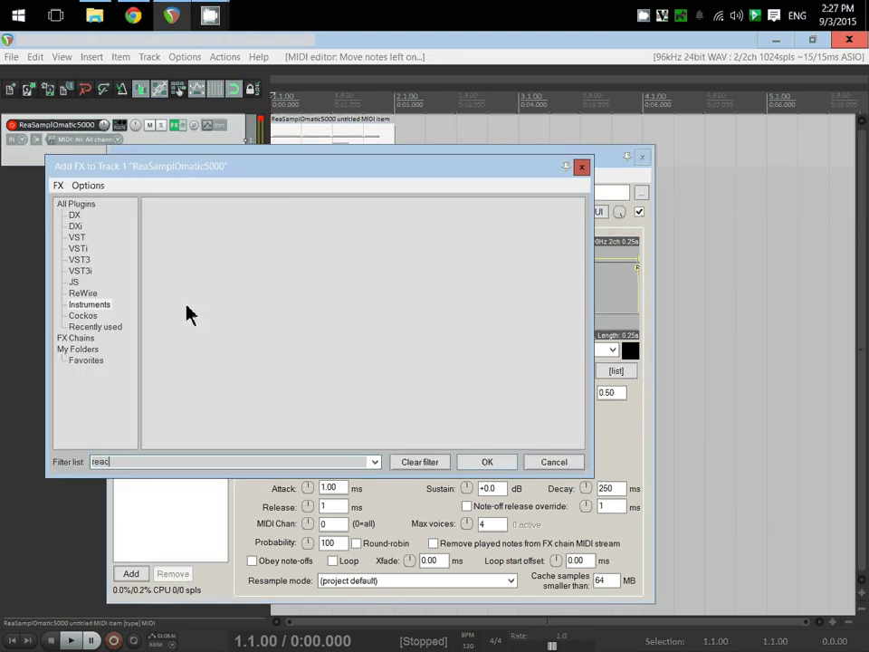
click(90, 210)
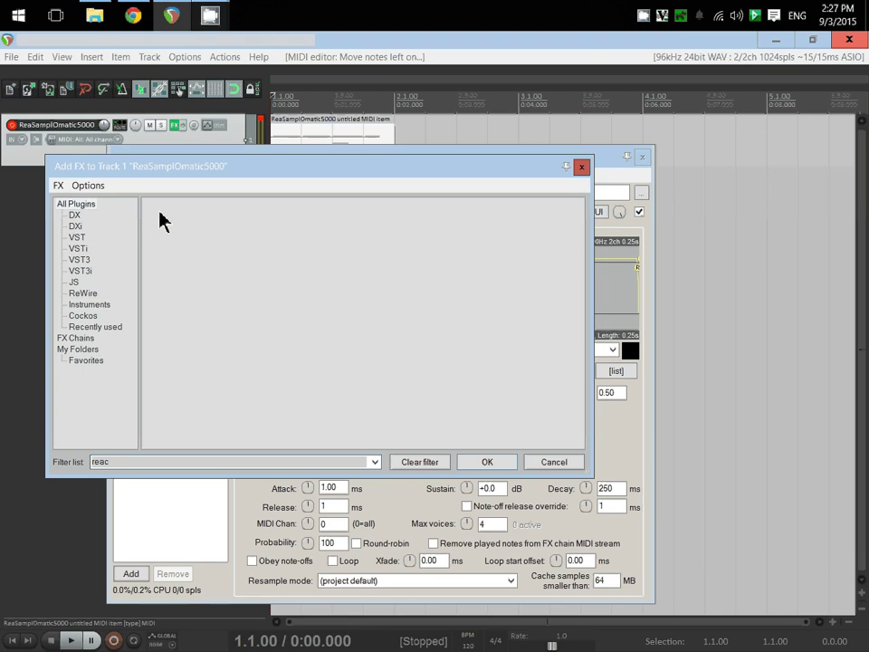
click(83, 206)
click(201, 152)
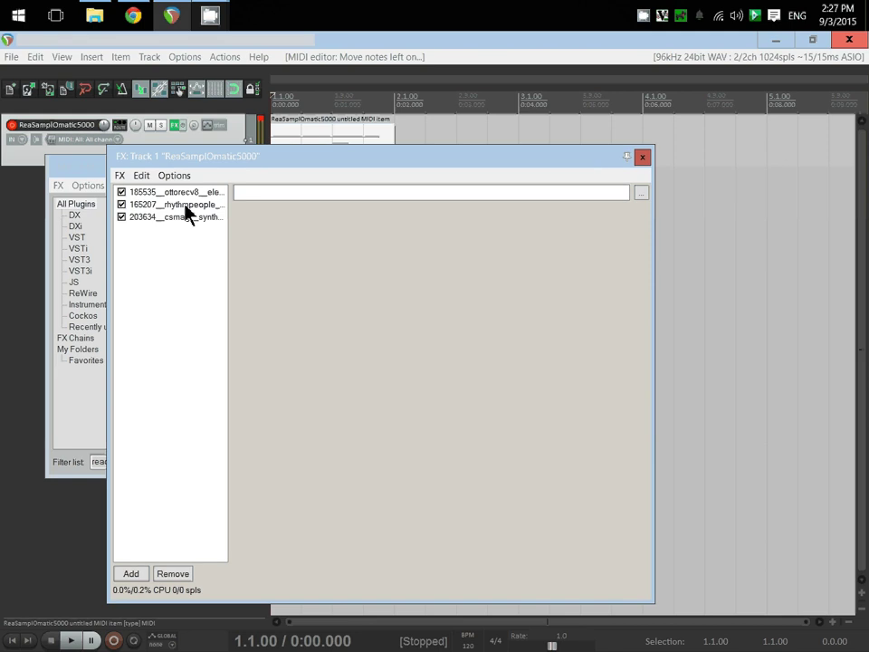
key(Return)
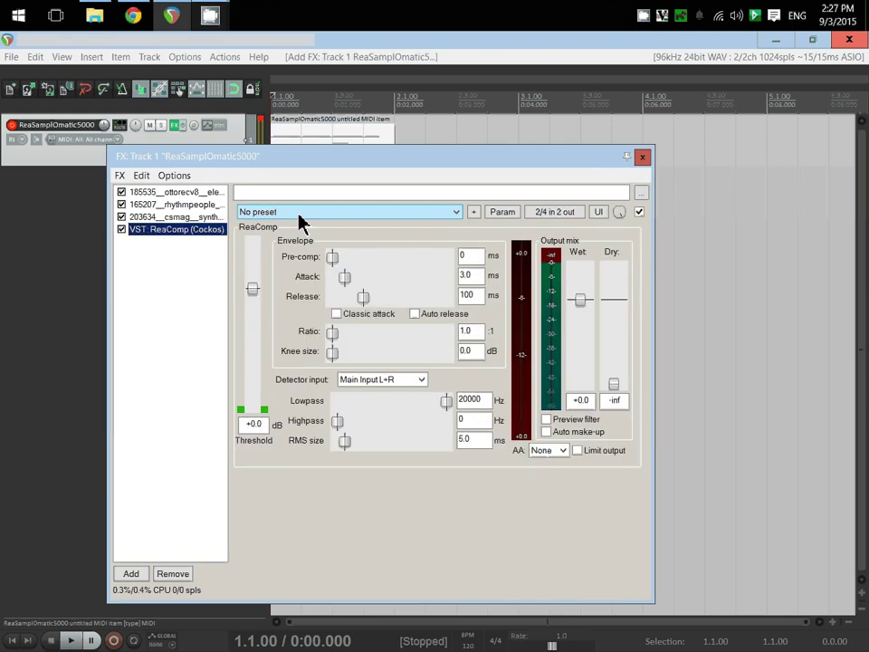
Load ReaComp's 'stock - NY Drum Buss' preset and enable Auto make-up gain.
click(301, 214)
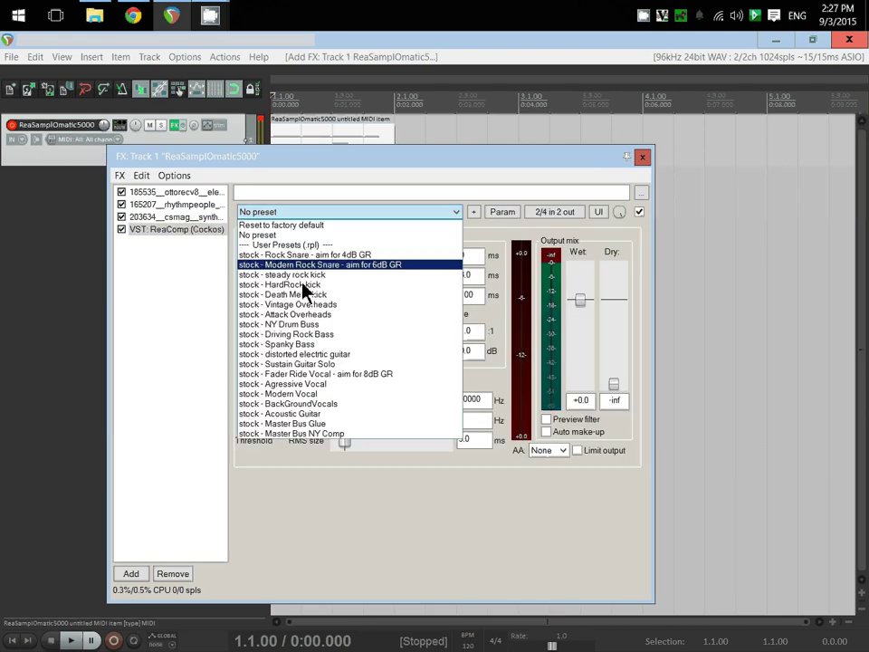
click(330, 326)
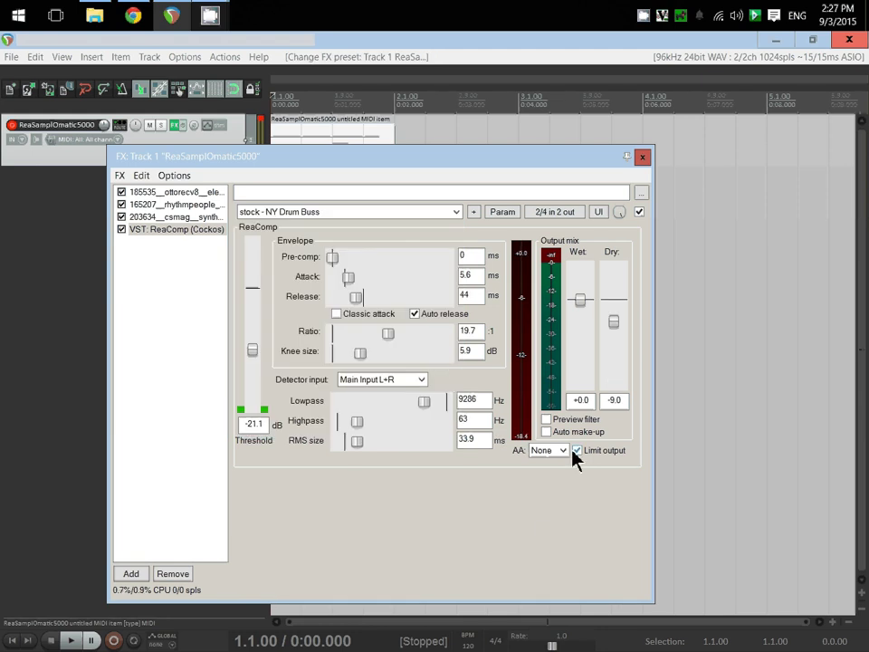
click(546, 431)
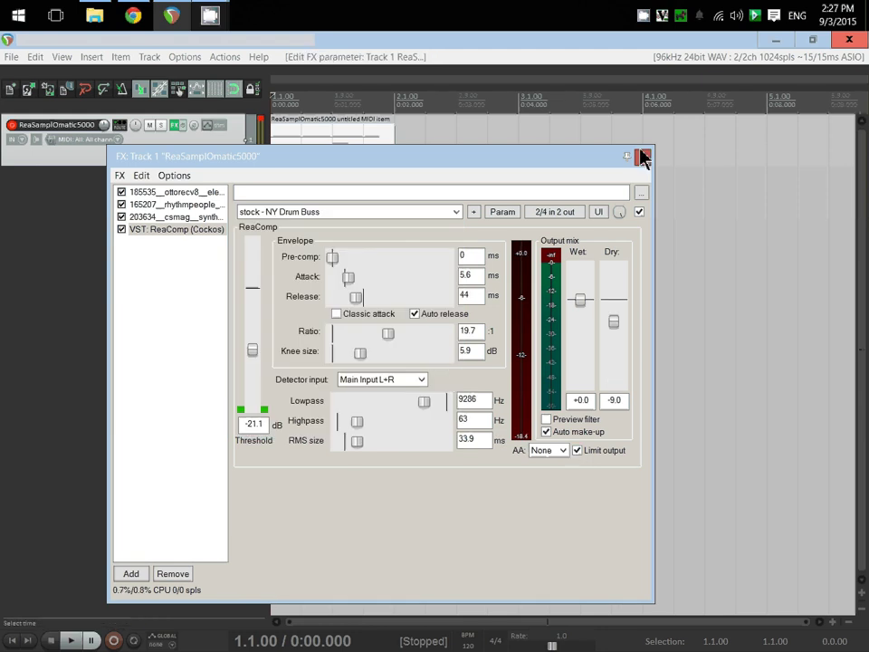
Close the FX chain and play the drums through ReaComp, then stop.
click(640, 159)
key(space)
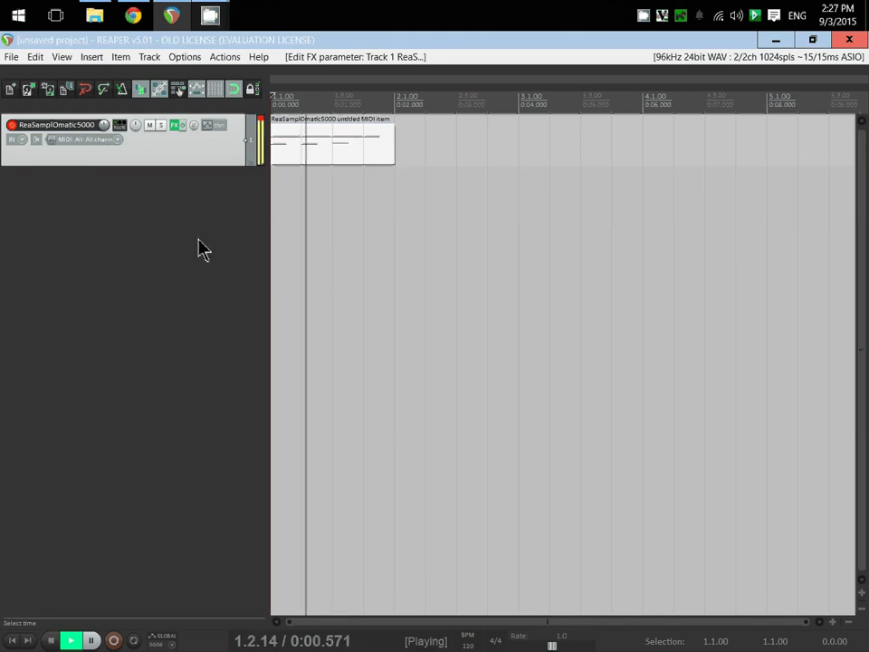
key(space)
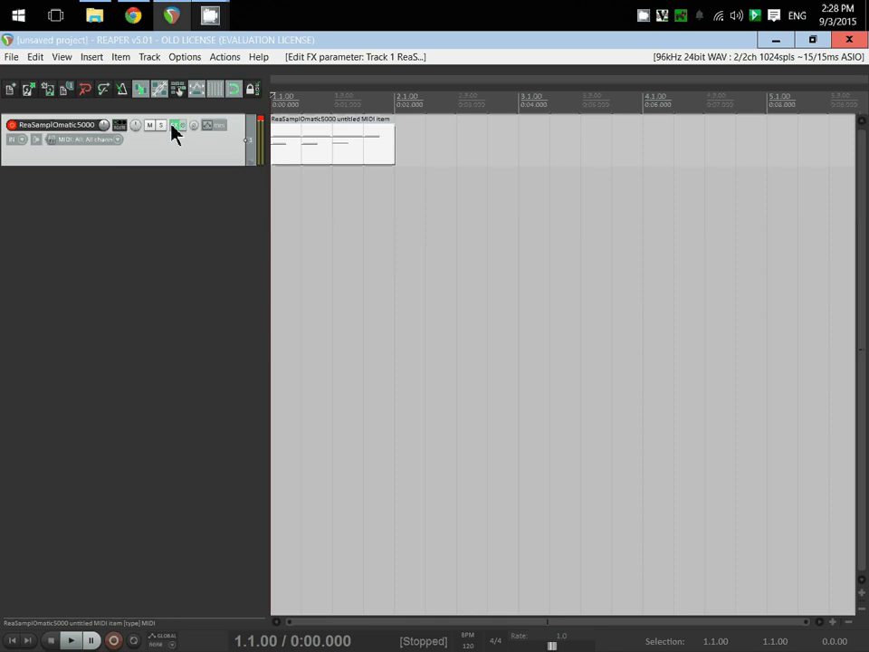
Add ReaVerbate to the track's FX chain using the 'reav' filter.
click(175, 125)
double_click(166, 312)
text(re)
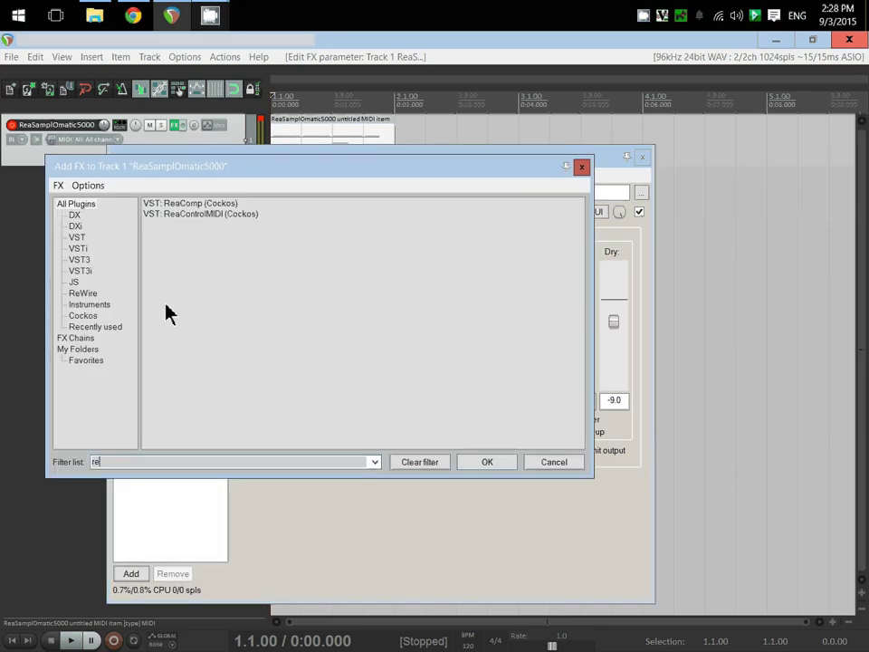
text(av)
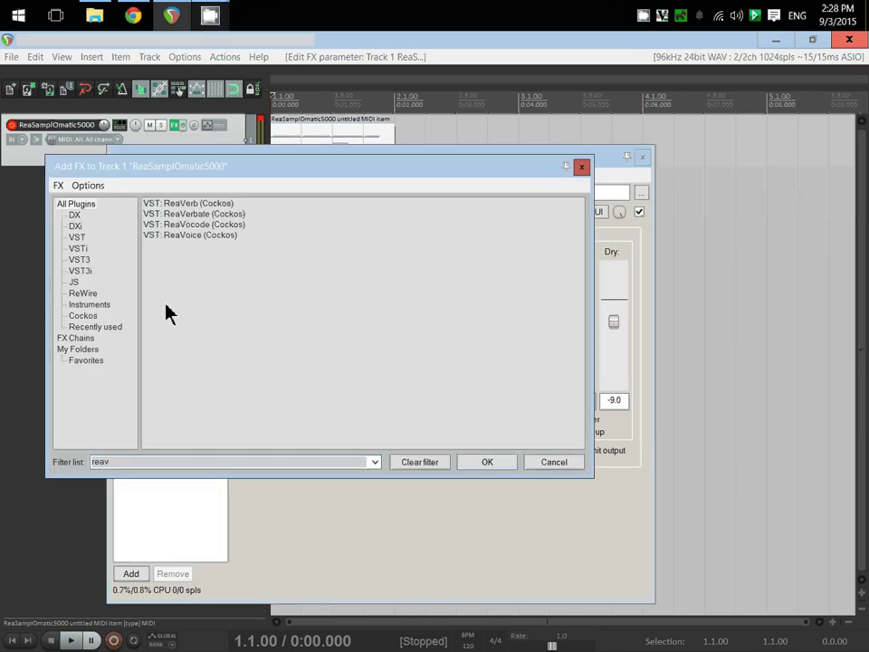
double_click(207, 214)
Choose ReaVerbate's 'insert - MixAlive' preset, close the FX window and play the pattern.
click(262, 213)
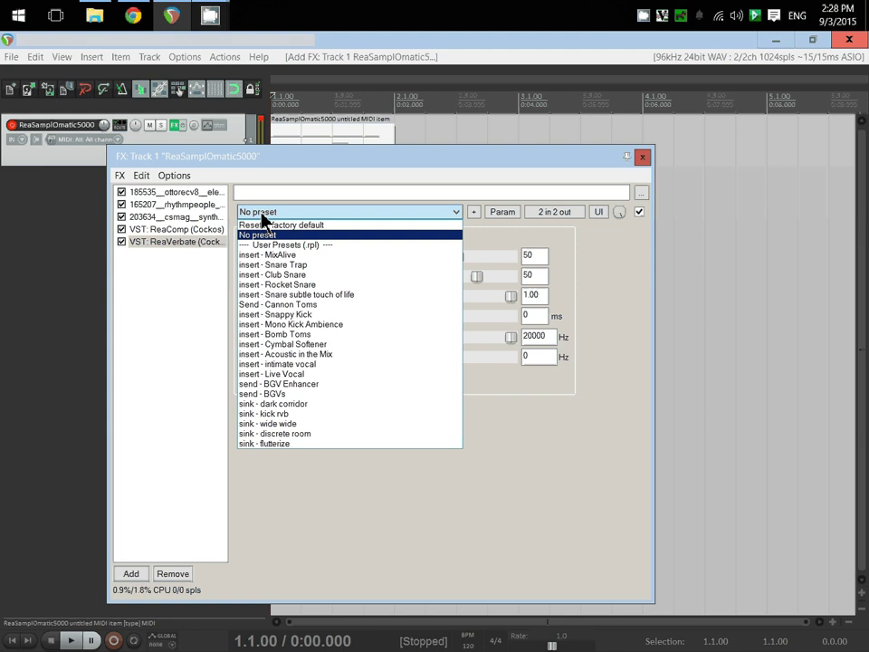
click(288, 254)
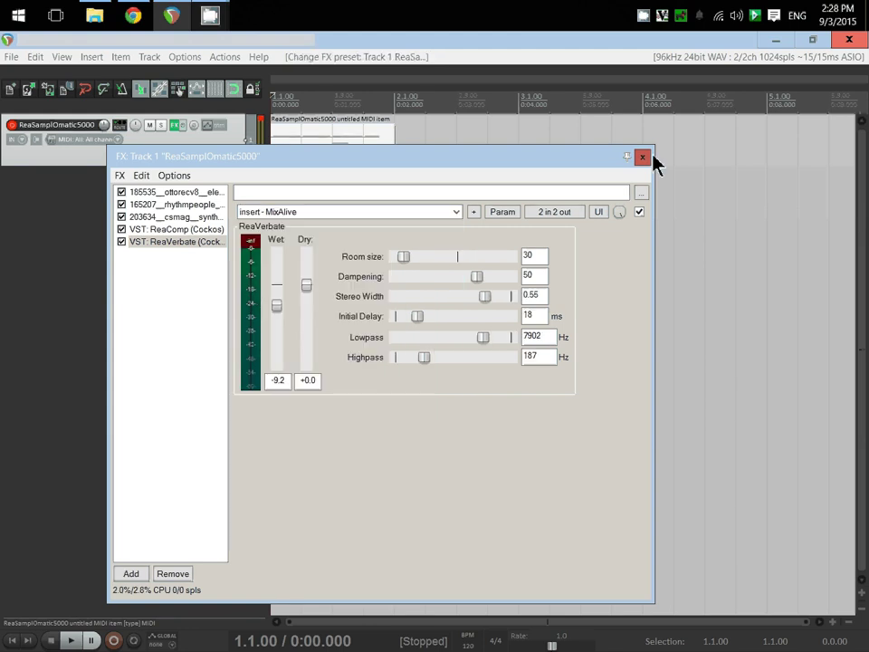
click(645, 158)
key(space)
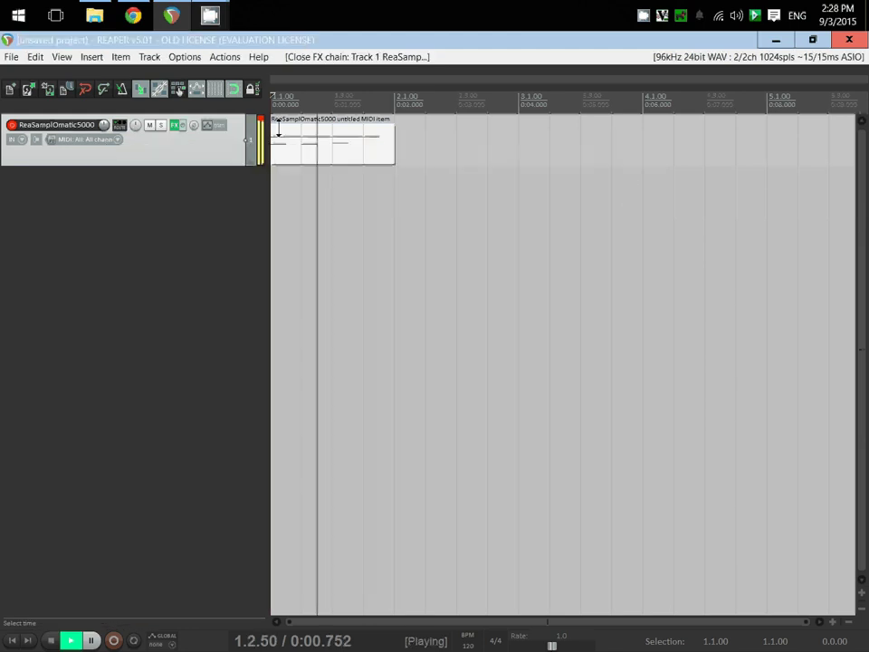
Replay the reverb-treated drums, then reopen the Track 1 FX chain showing ReaVerbate.
key(space)
click(174, 125)
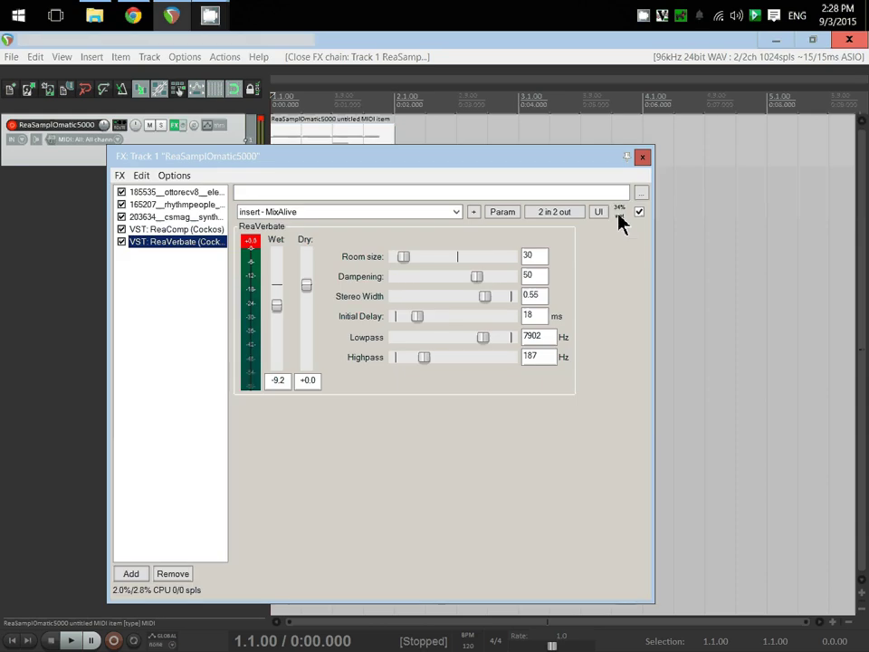
click(644, 159)
key(space)
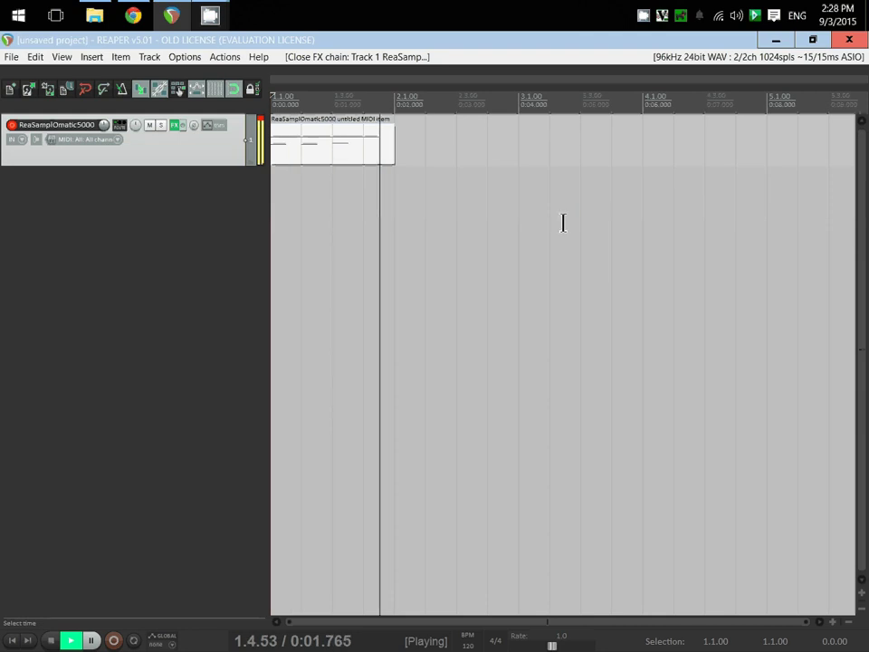
key(space)
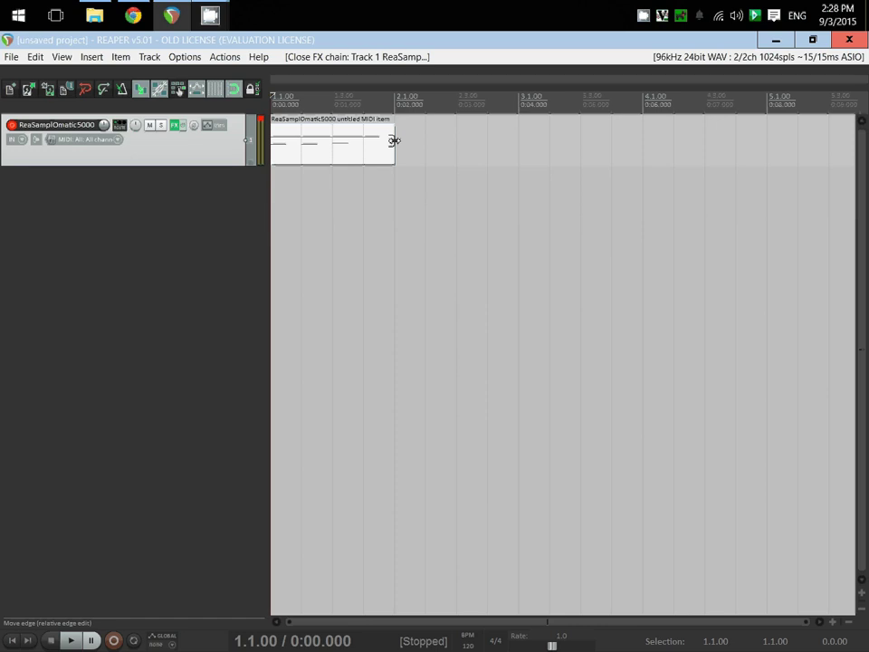
click(174, 125)
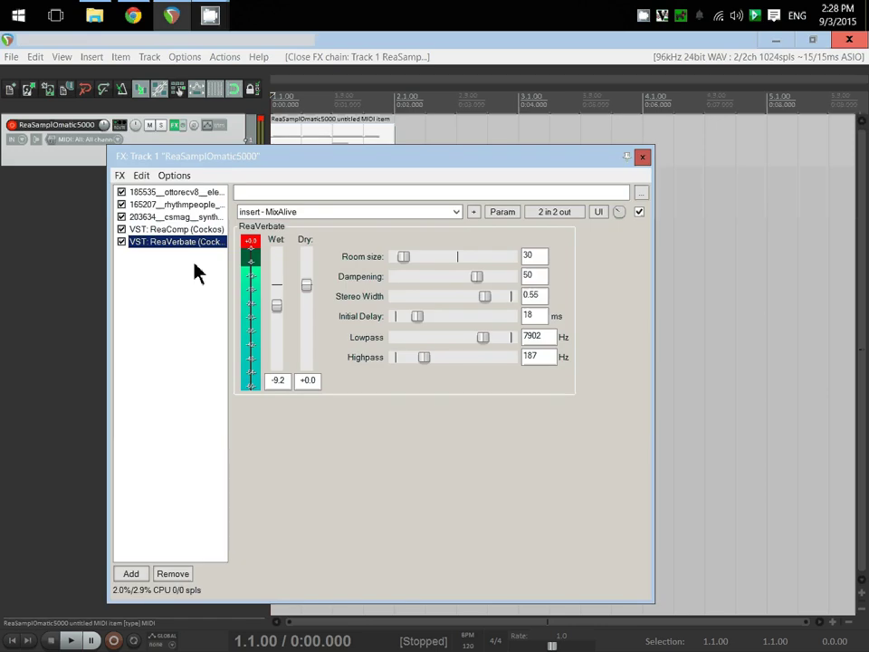
Select the first ReaSamplOmatic5000 entry, electro-kick-1.wav on note 36, to show its settings.
click(204, 192)
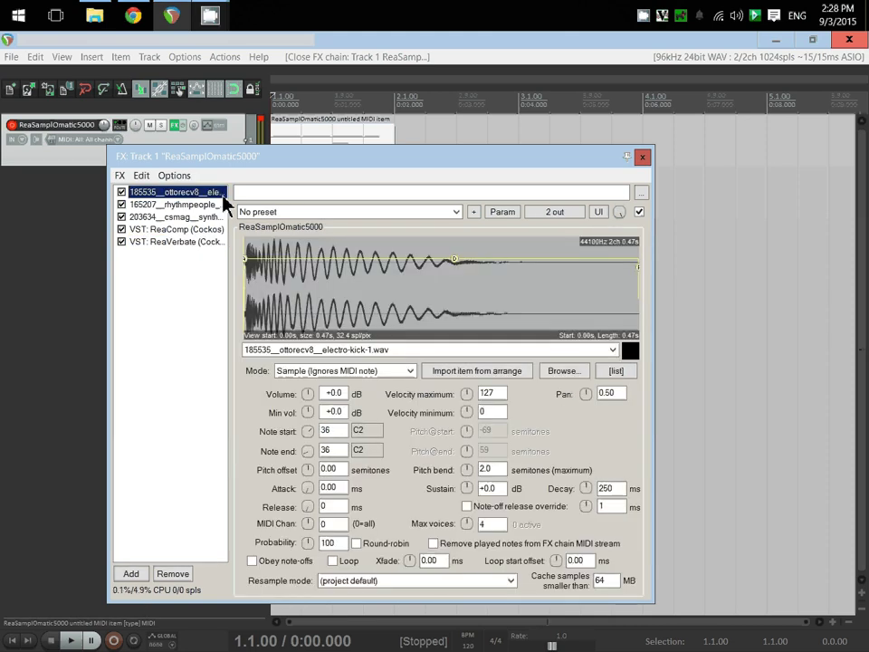